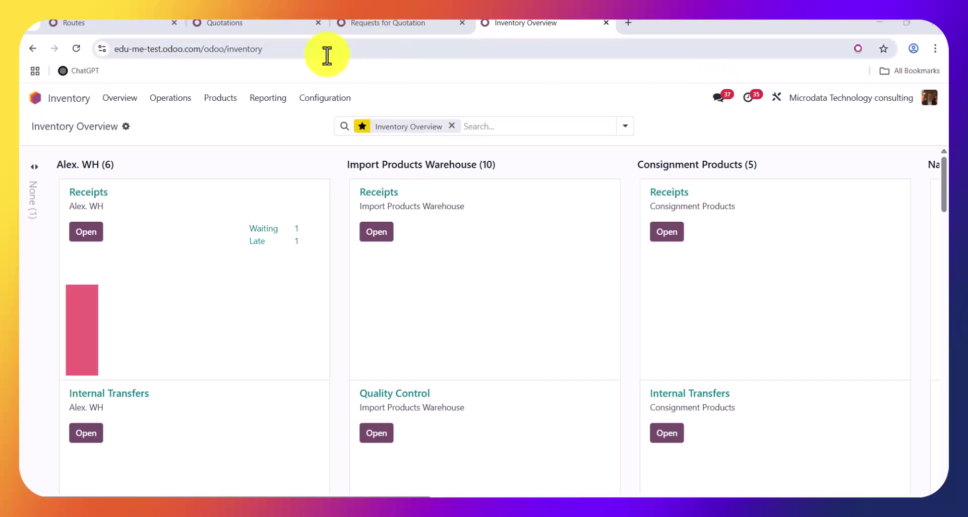
# Open the Laptop ASUS I20 product record from the Inventory products list
pyautogui.click(264, 22)
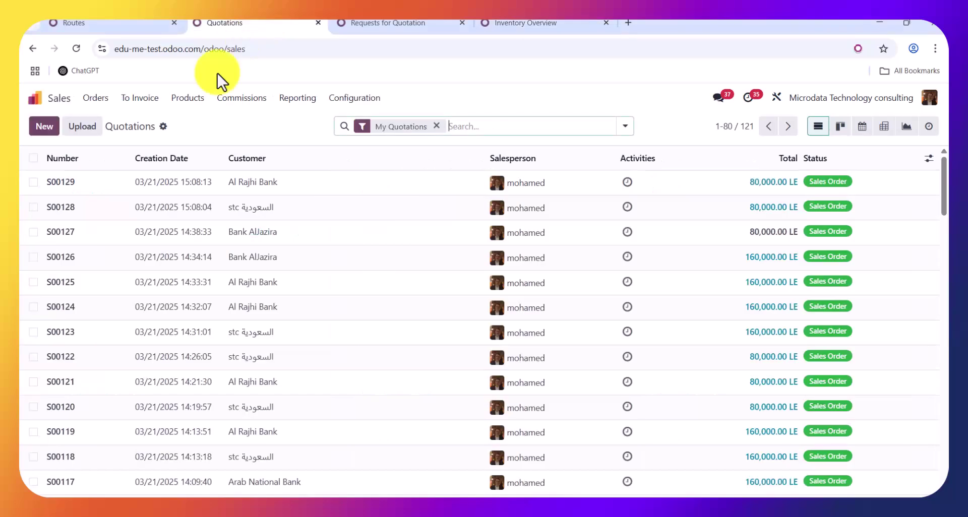
pyautogui.click(147, 25)
pyautogui.rightClick(147, 24)
pyautogui.press('Escape')
pyautogui.click(220, 99)
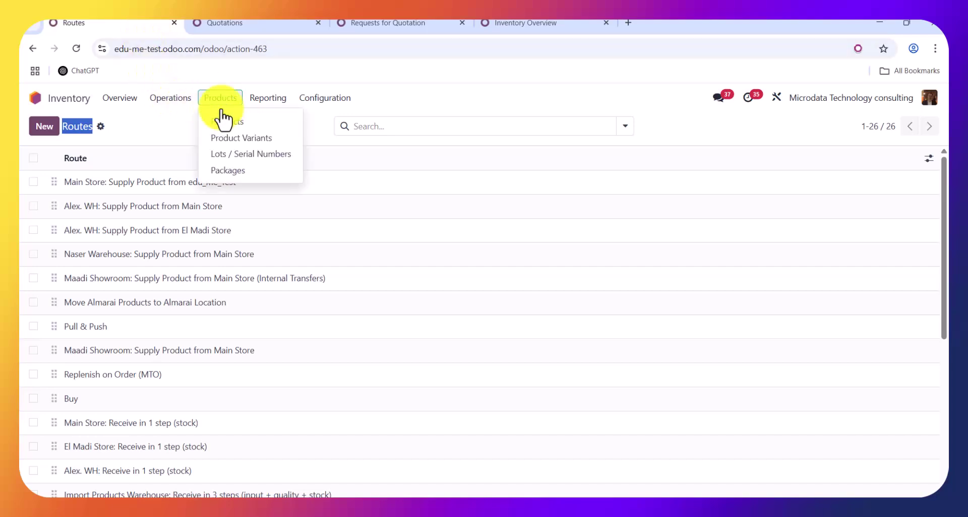
pyautogui.click(222, 117)
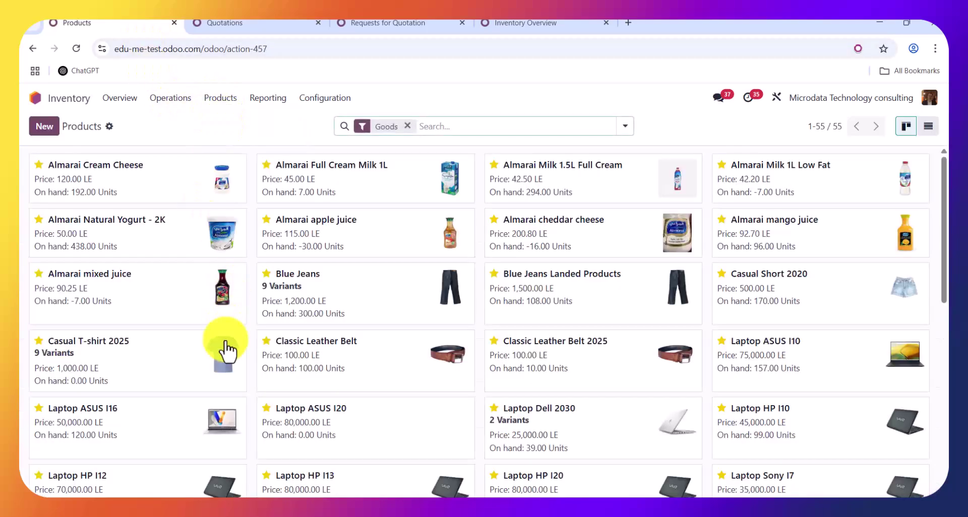
pyautogui.click(332, 431)
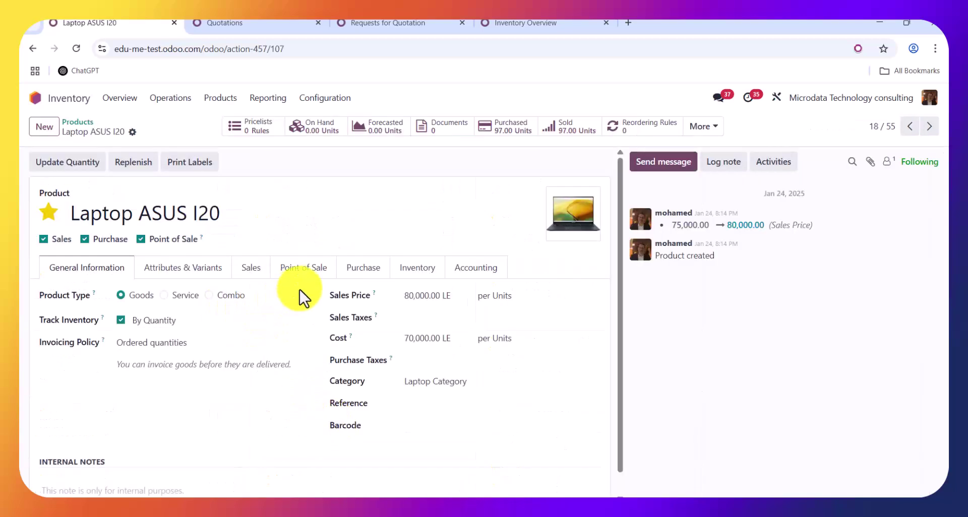
# Examine the routes enabled for Laptop ASUS I20 and the vendor set for its purchase
pyautogui.click(412, 270)
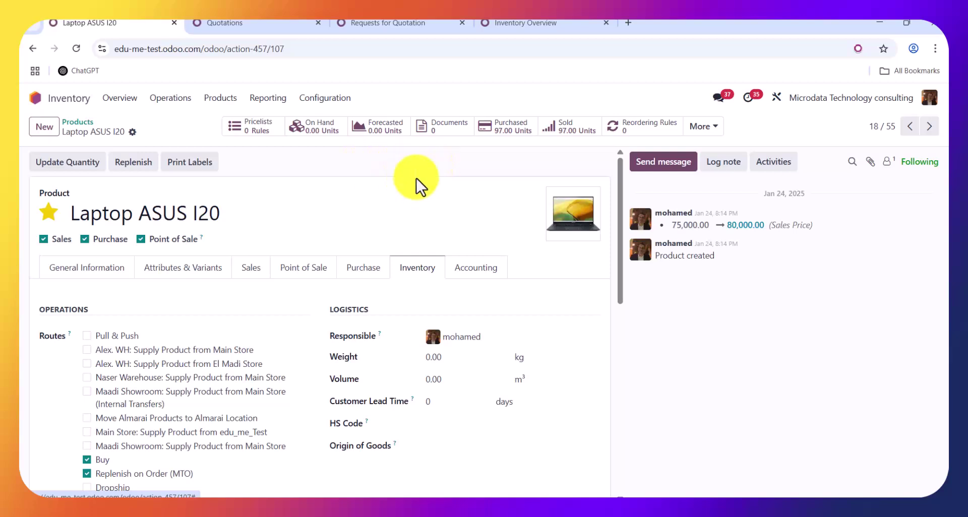
pyautogui.moveTo(560, 237)
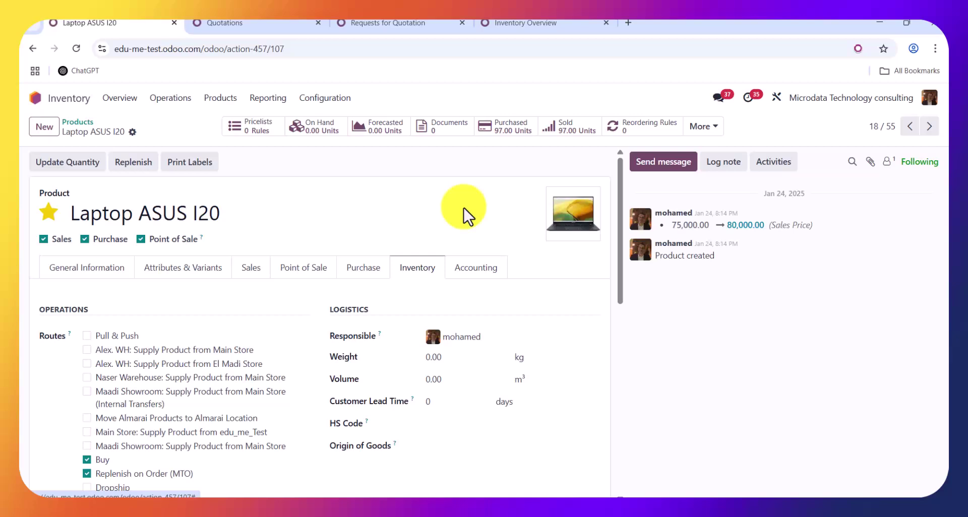
pyautogui.click(352, 270)
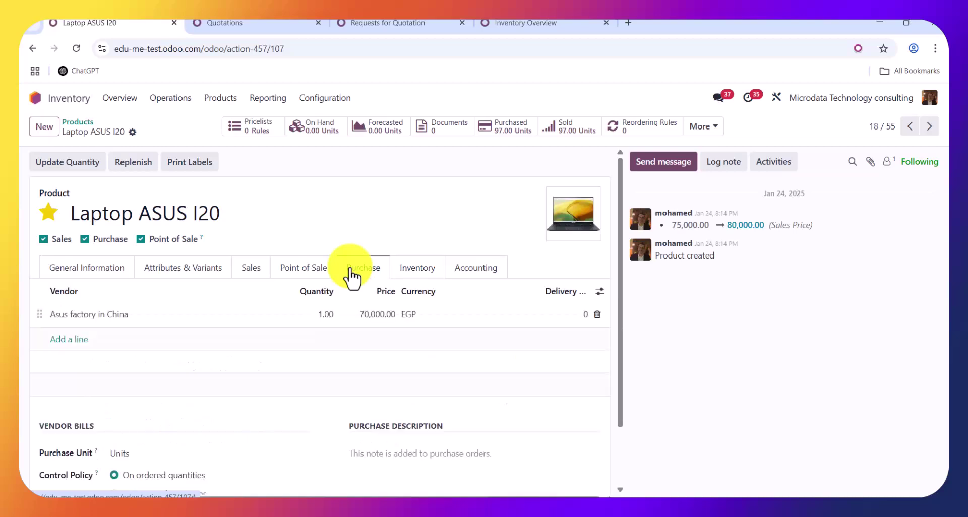
pyautogui.click(418, 272)
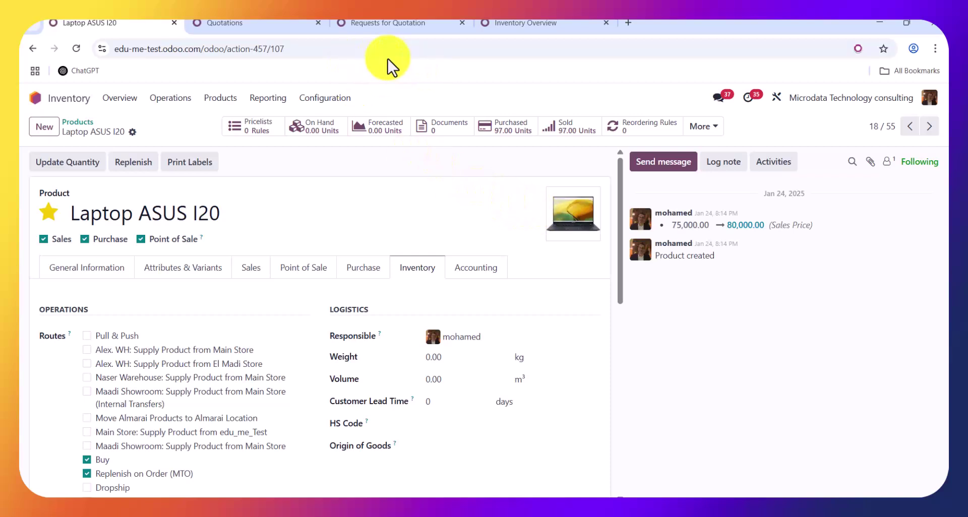
# Open the MAWH/Stock to Partners/Customers rule of the Replenish on Order (MTO) route and examine its procurement group propagation
pyautogui.click(311, 101)
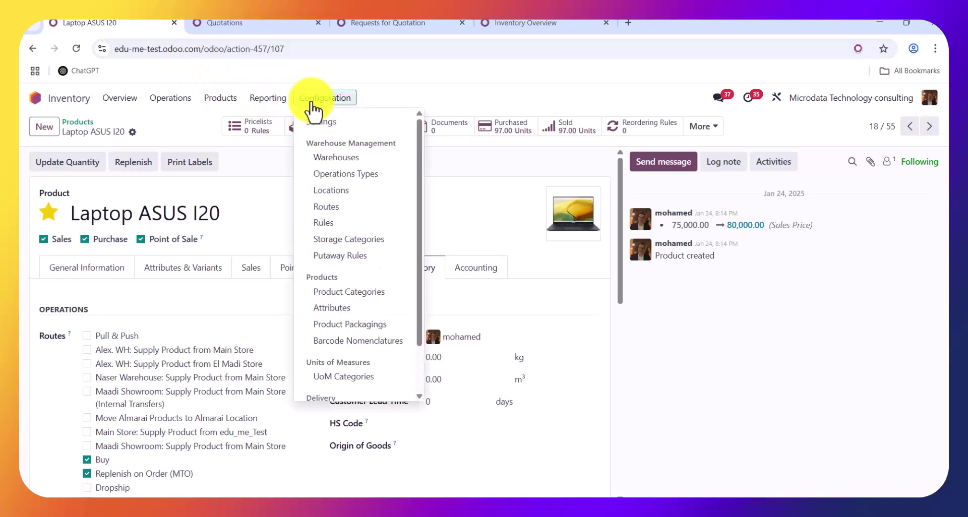
pyautogui.click(334, 211)
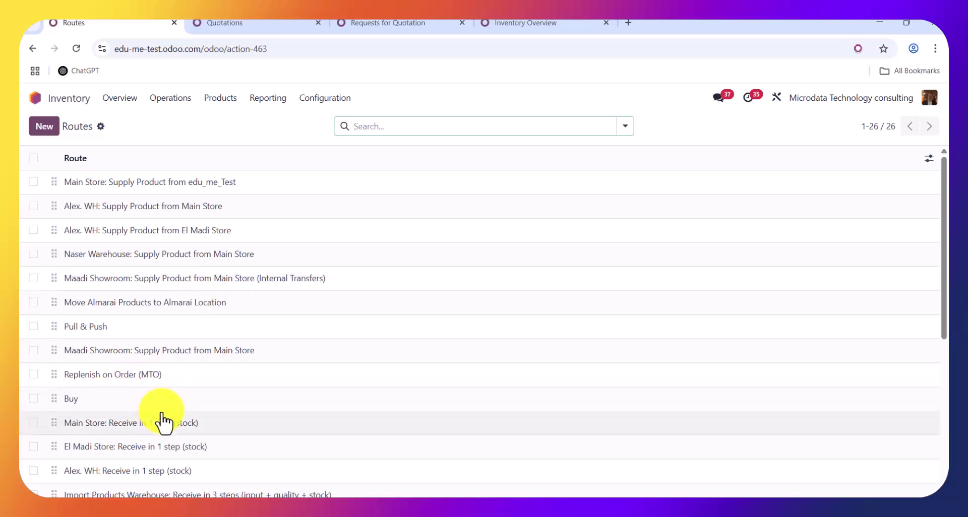
pyautogui.click(130, 376)
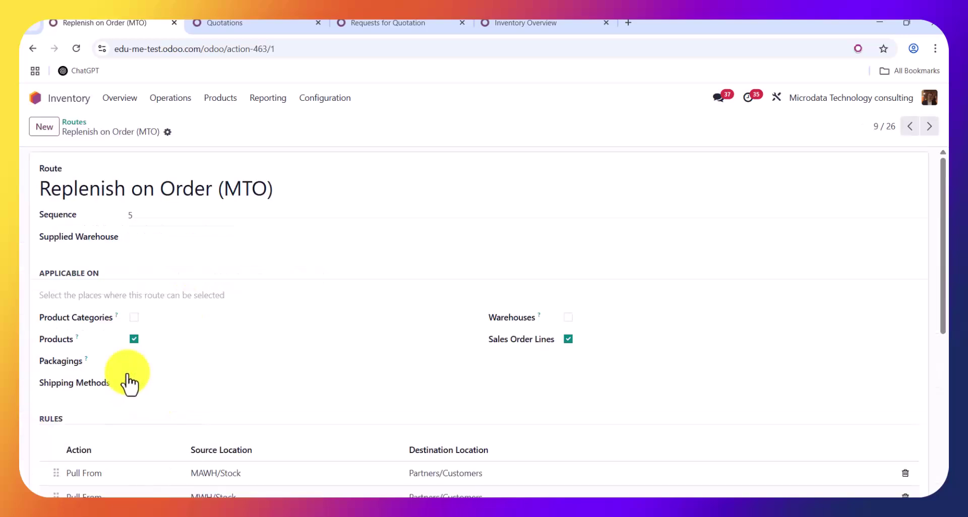
pyautogui.click(220, 476)
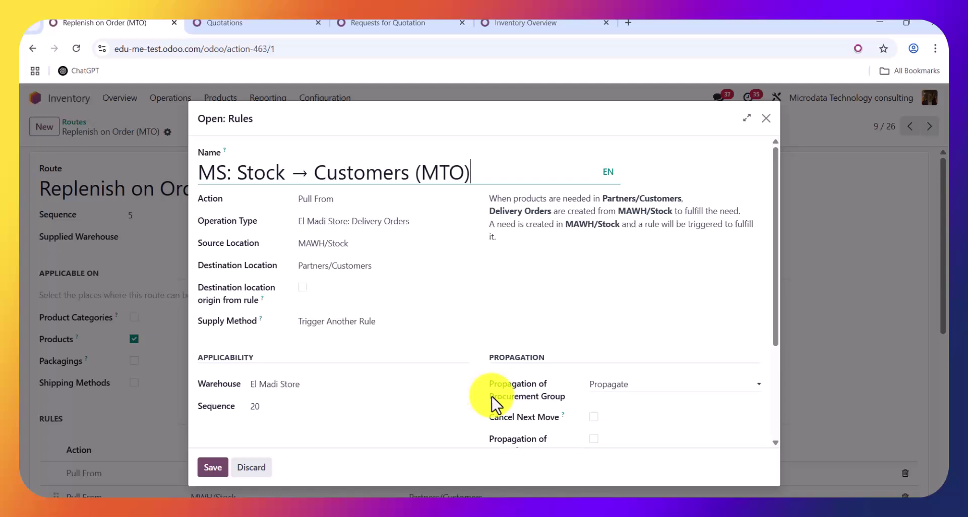
pyautogui.moveTo(489, 386); pyautogui.dragTo(534, 388)
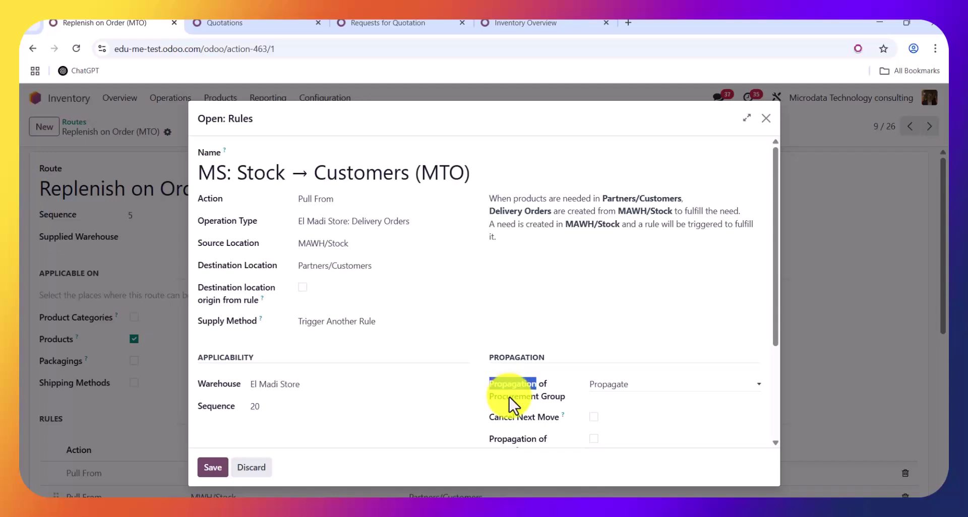
pyautogui.moveTo(489, 396); pyautogui.dragTo(513, 398)
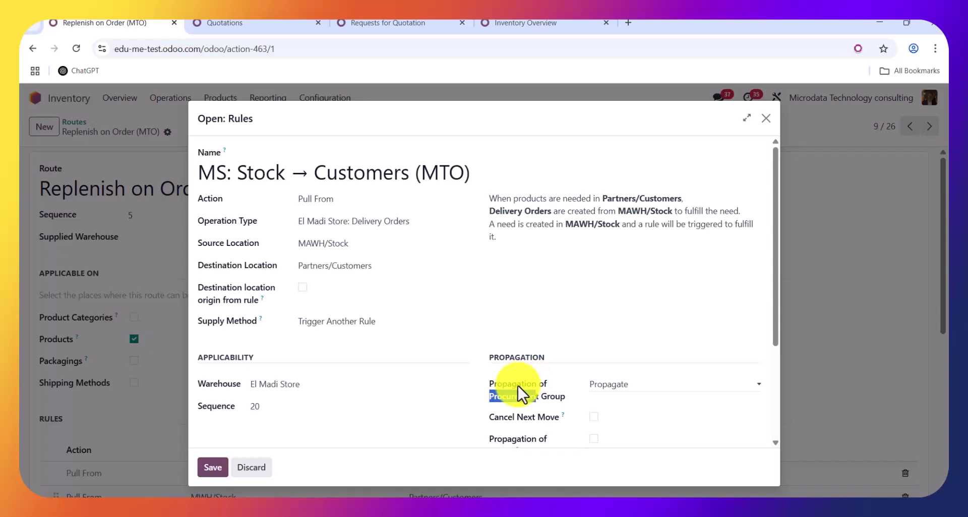
# Try Fixed as the rule's Propagation of Procurement Group and view the procurement groups it offers
pyautogui.click(602, 389)
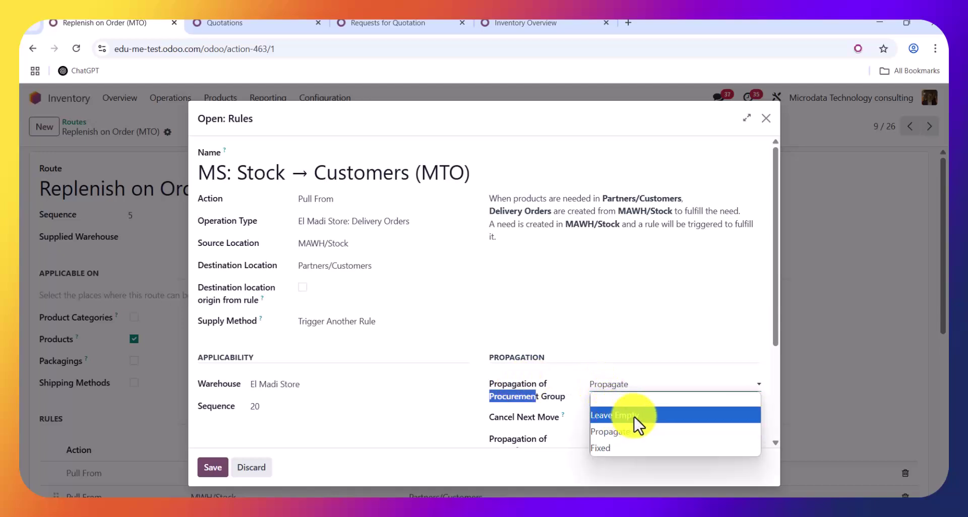
pyautogui.click(612, 448)
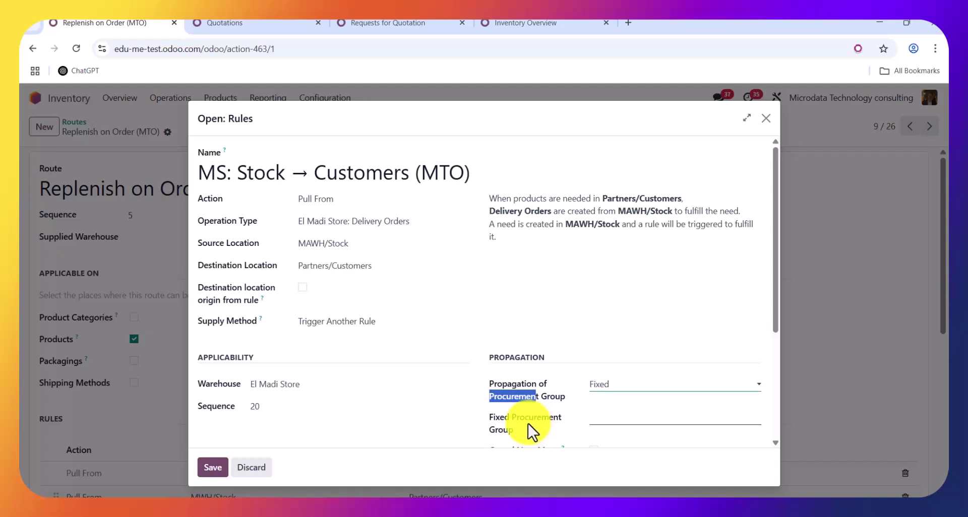
pyautogui.click(619, 420)
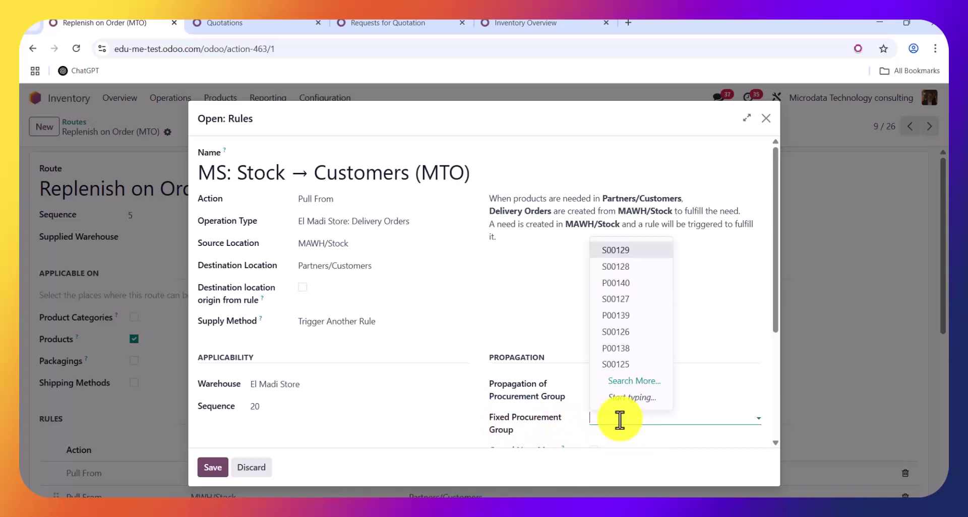
pyautogui.click(595, 386)
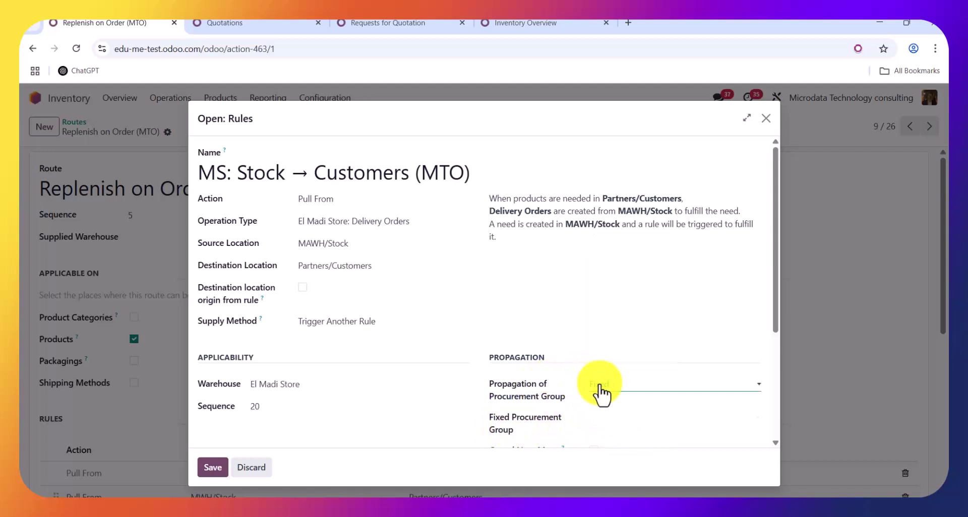
# Set the MTO rule's Propagation of Procurement Group to Propagate, then save the rule and the route
pyautogui.click(595, 387)
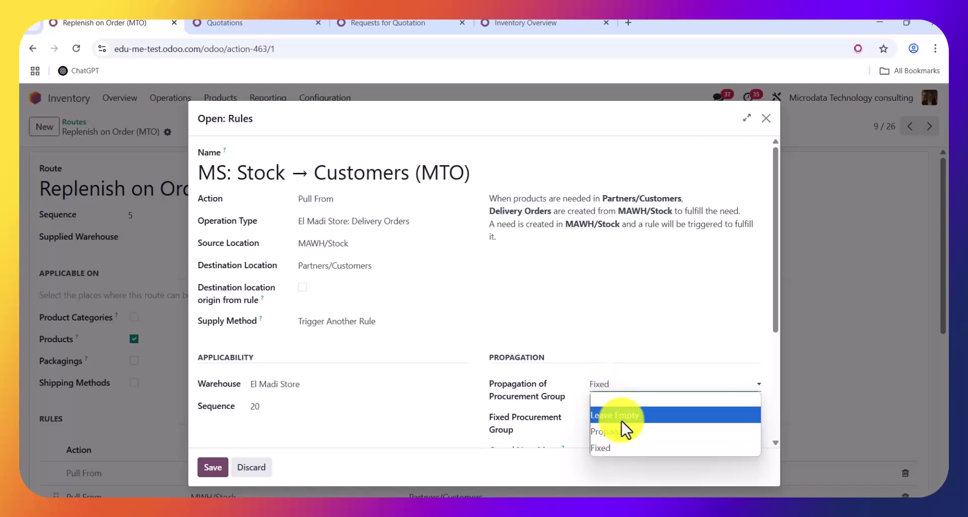
pyautogui.click(628, 435)
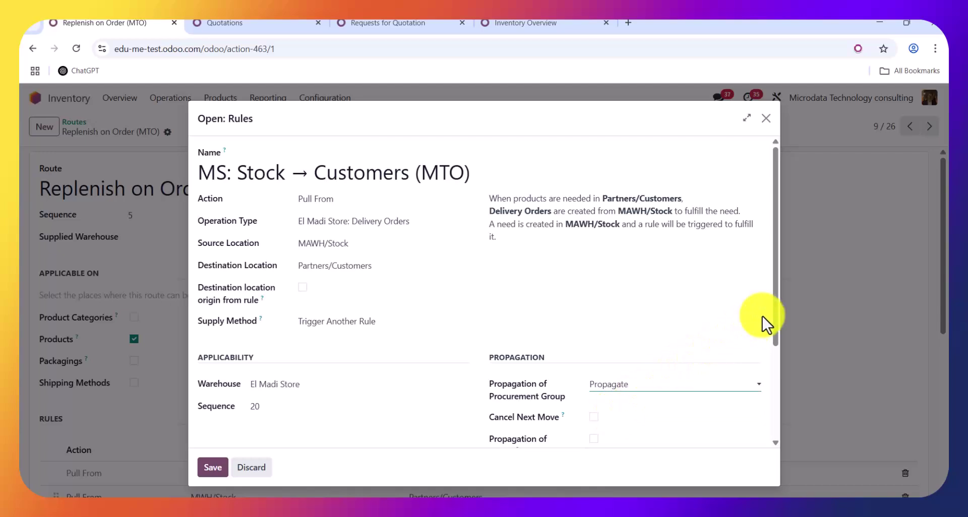
pyautogui.moveTo(776, 301)
pyautogui.mouseDown()
pyautogui.moveTo(777, 355)
pyautogui.moveTo(776, 288)
pyautogui.mouseUp()
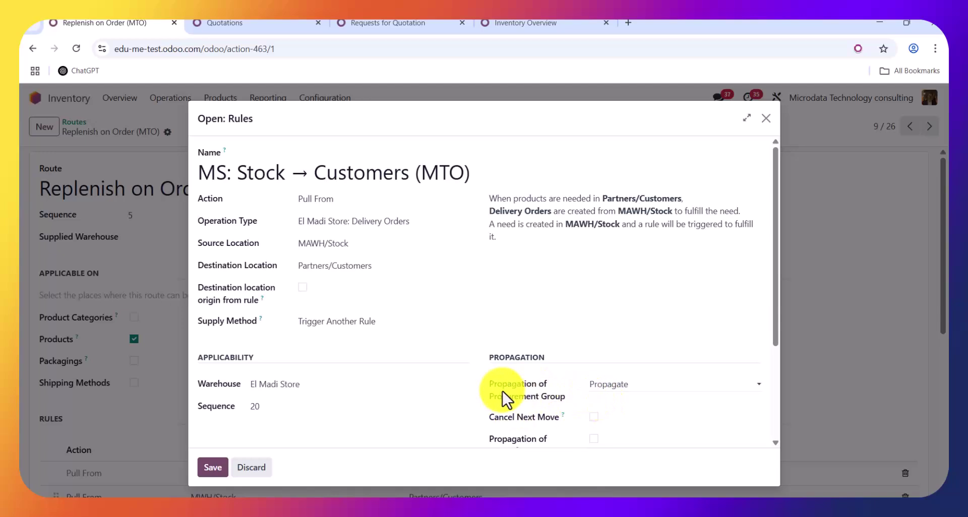
pyautogui.click(212, 469)
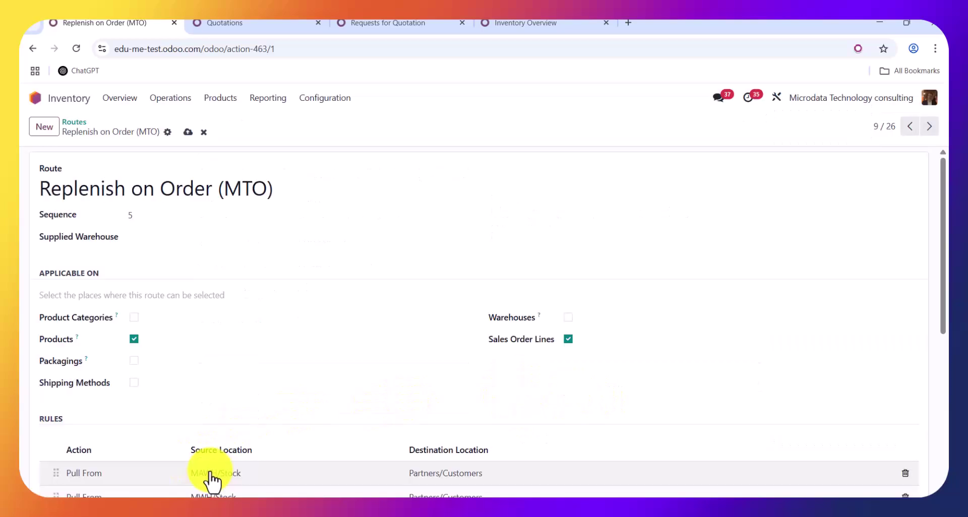
pyautogui.click(187, 133)
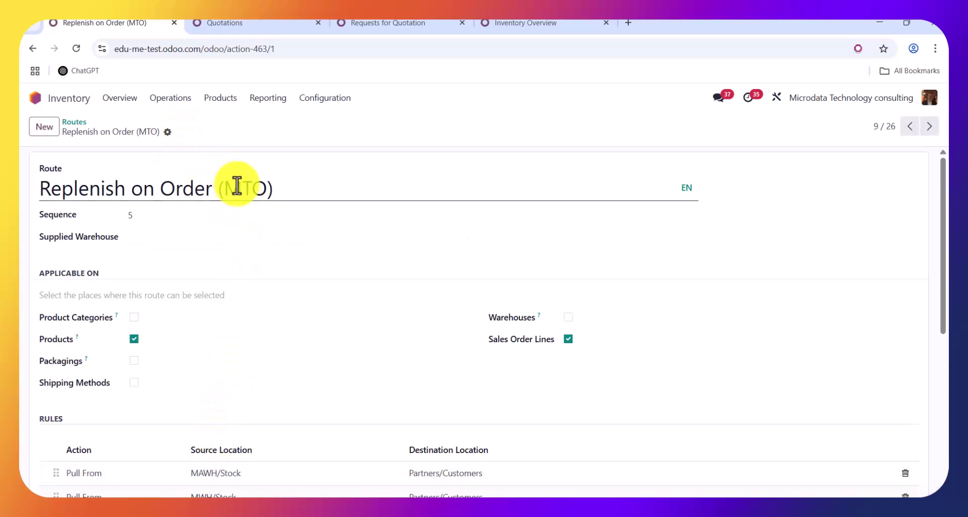
# In the Buy route's MAWH/Stock rule, choose Propagate for Propagation of Procurement Group and save the rule
pyautogui.click(77, 122)
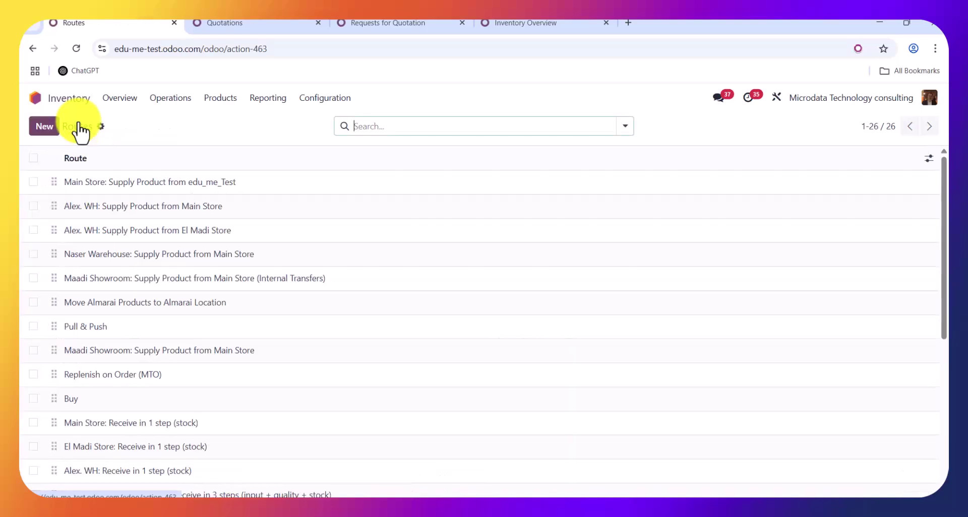
pyautogui.click(66, 399)
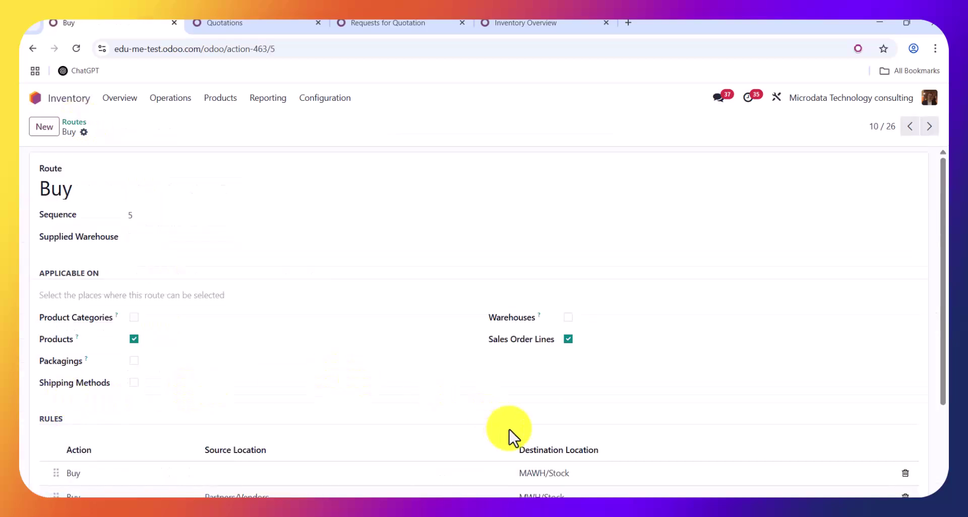
pyautogui.click(534, 476)
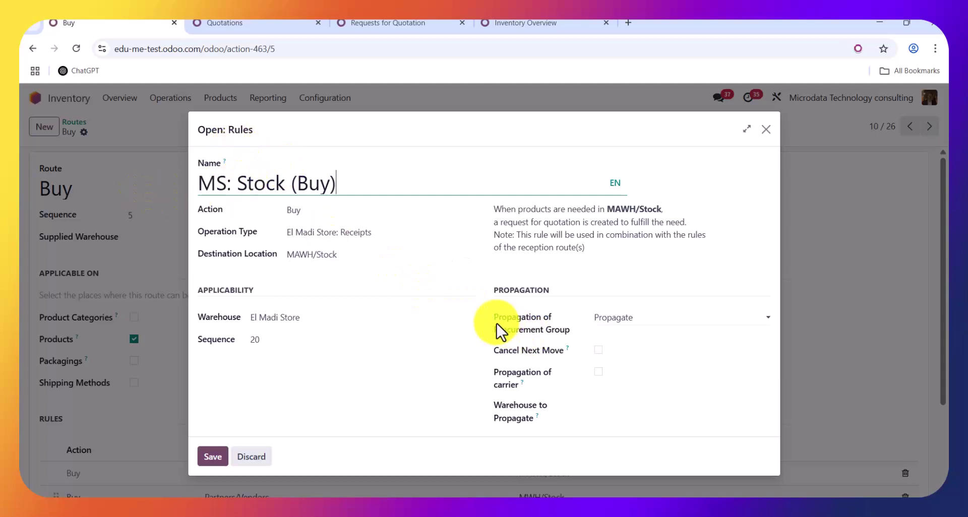
pyautogui.moveTo(493, 321); pyautogui.dragTo(530, 323)
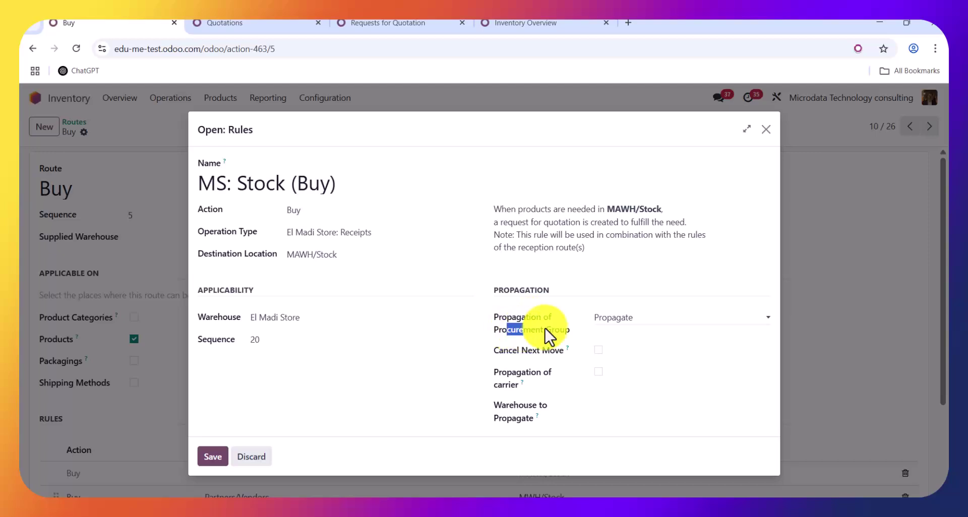
pyautogui.click(625, 328)
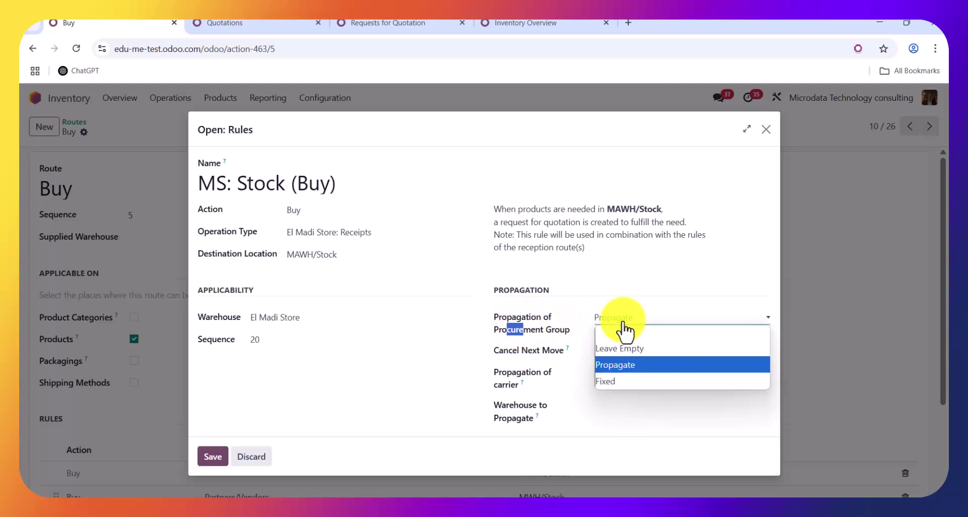
pyautogui.click(618, 368)
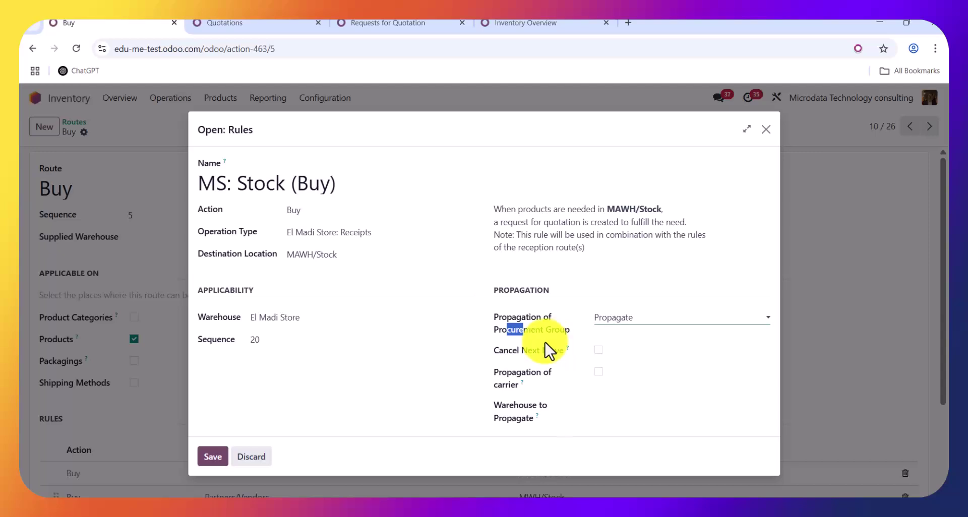
pyautogui.click(211, 457)
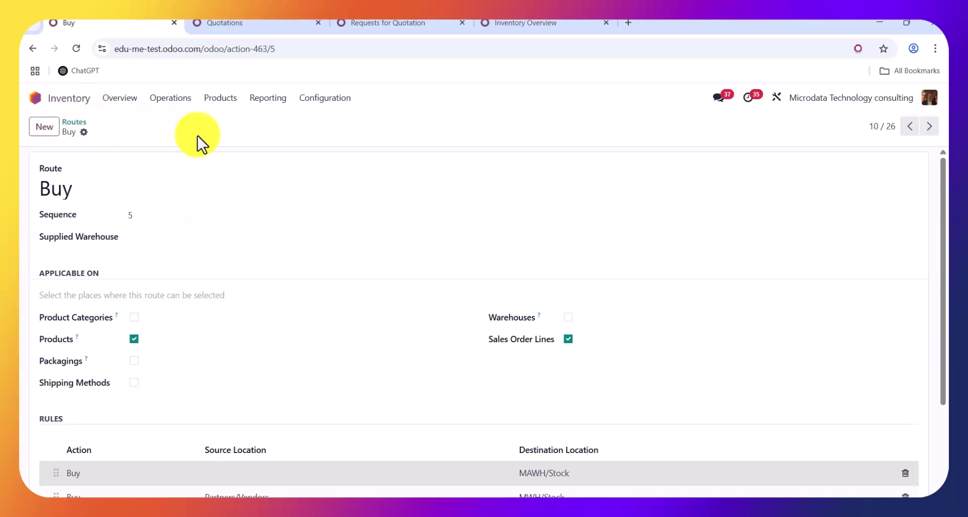
# Create a new sales quotation for the customer stc السعودية
pyautogui.click(248, 20)
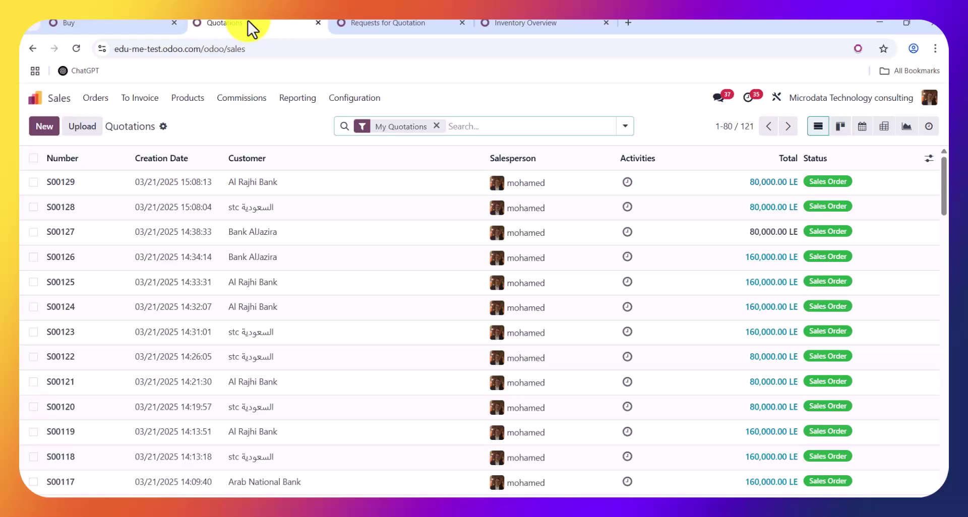
pyautogui.click(47, 127)
pyautogui.click(157, 229)
pyautogui.click(178, 250)
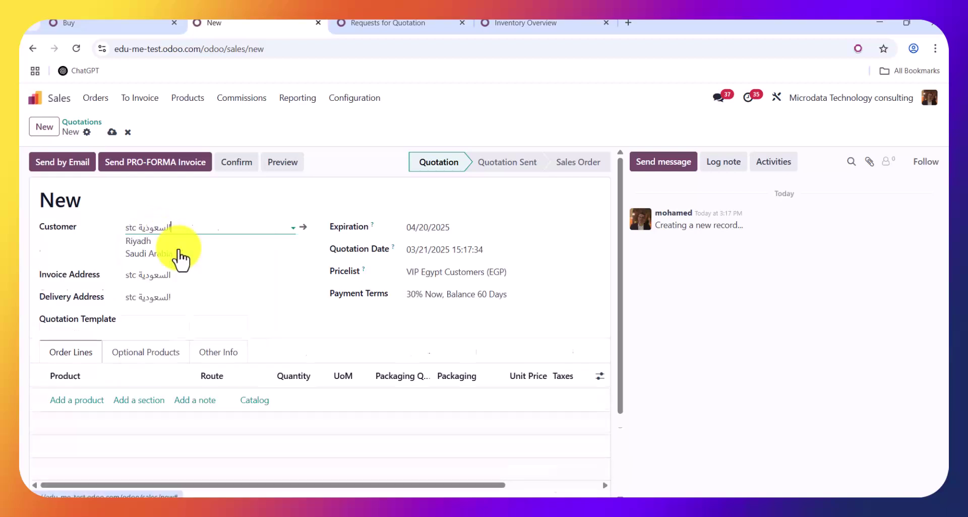
# Set the quotation's delivery warehouse to El Madi Store and return to its order lines
pyautogui.click(230, 354)
pyautogui.moveTo(621, 310); pyautogui.dragTo(629, 443)
pyautogui.click(184, 375)
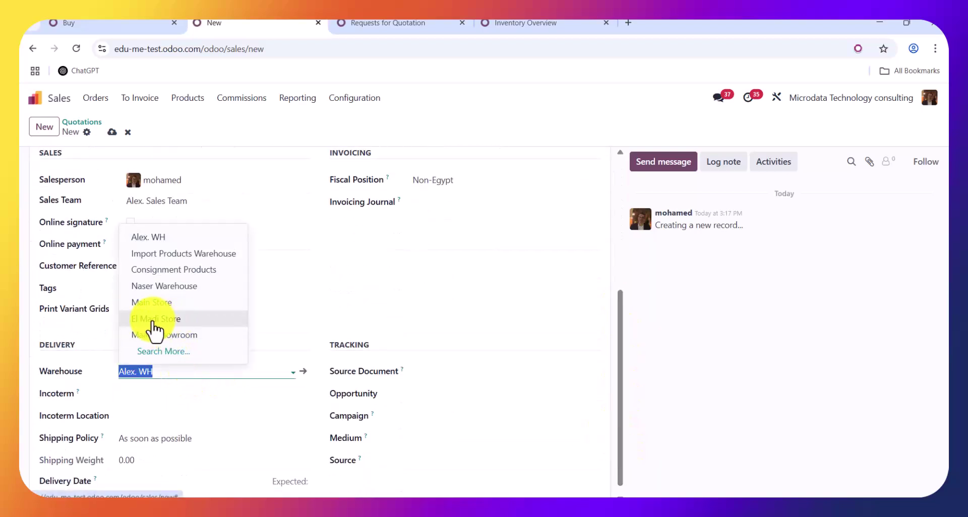
pyautogui.press('Escape')
pyautogui.moveTo(621, 410); pyautogui.dragTo(614, 270)
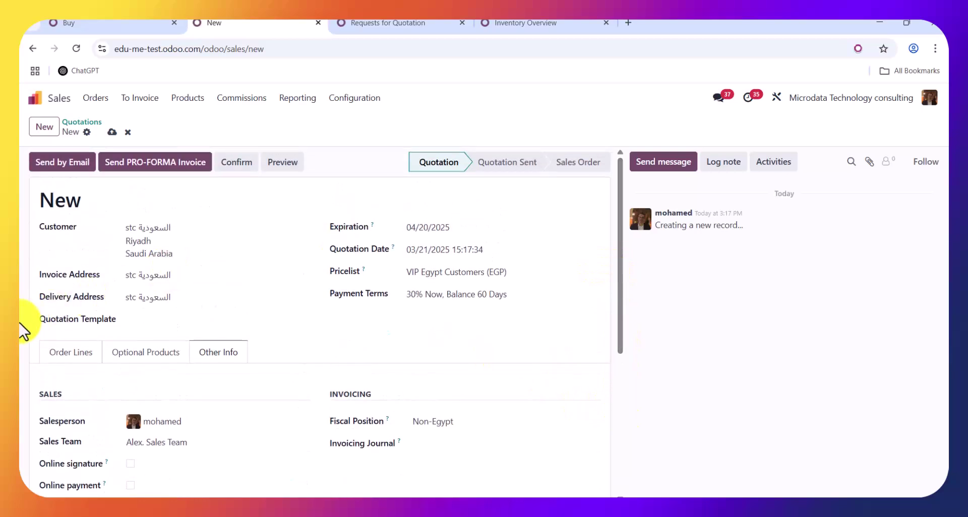
pyautogui.click(76, 355)
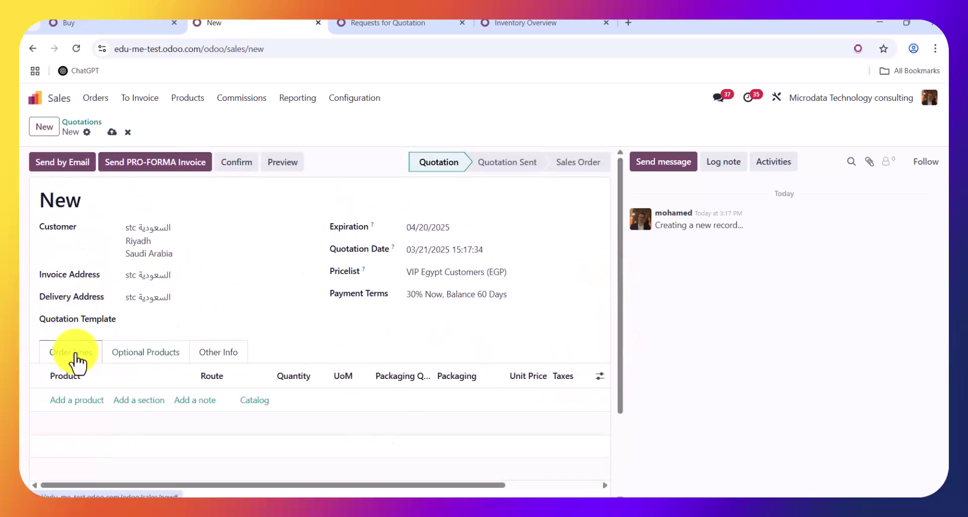
# Add Laptop ASUS I20 to the quotation's order lines and confirm the quotation
pyautogui.click(83, 400)
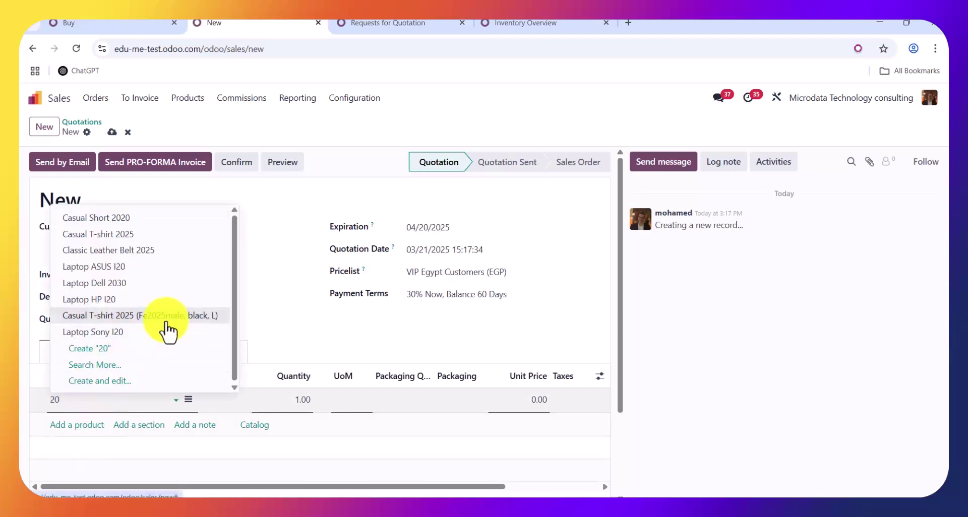
pyautogui.click(121, 267)
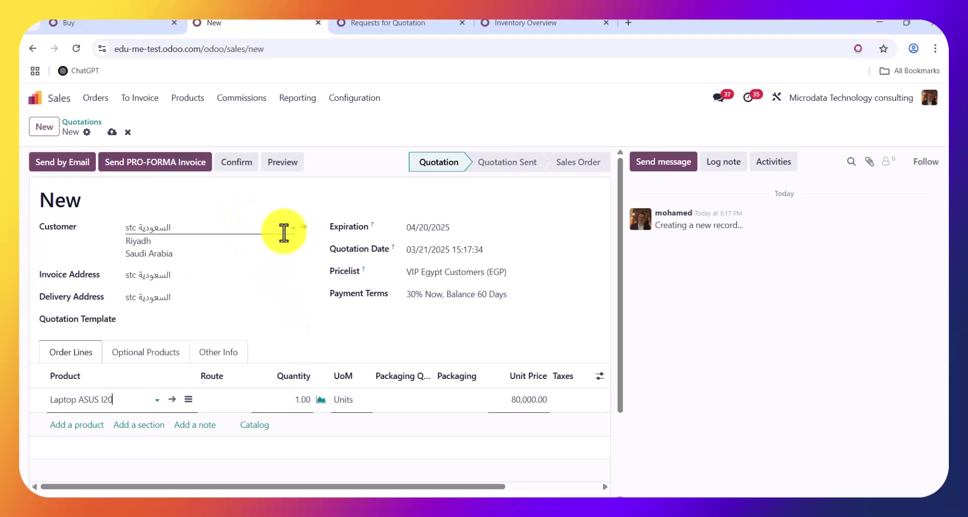
pyautogui.click(240, 169)
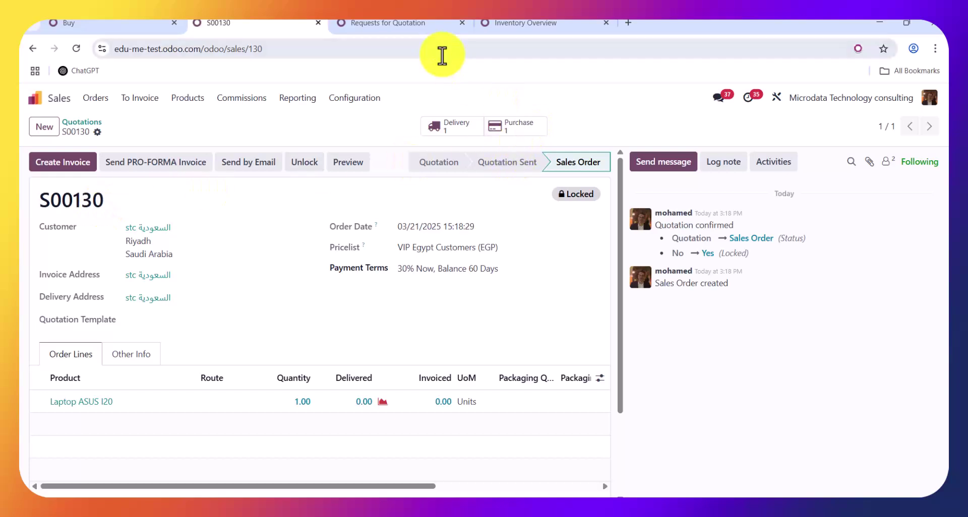
# Re-sort the Requests for Quotation by reference, newest first, and check the purchase linked to the confirmed stc السعودية sales order
pyautogui.click(400, 31)
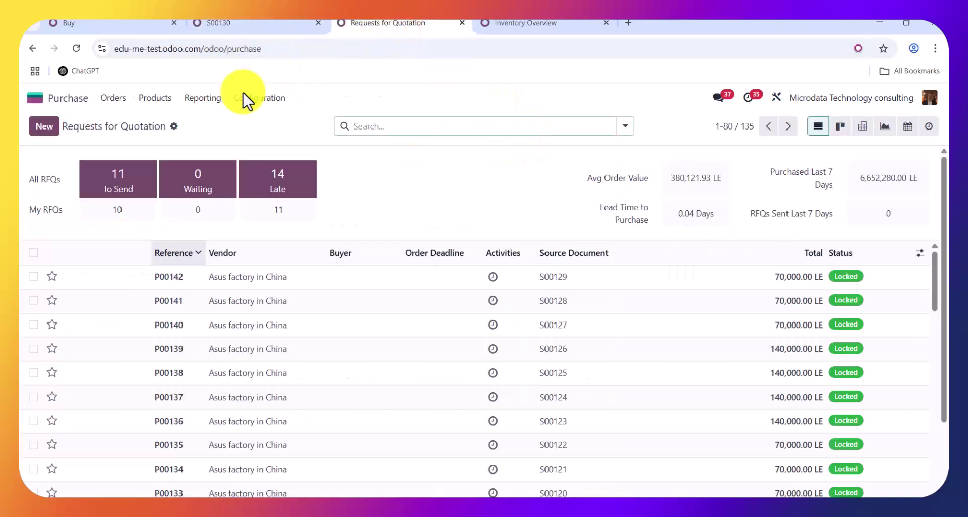
pyautogui.click(161, 256)
pyautogui.click(162, 256)
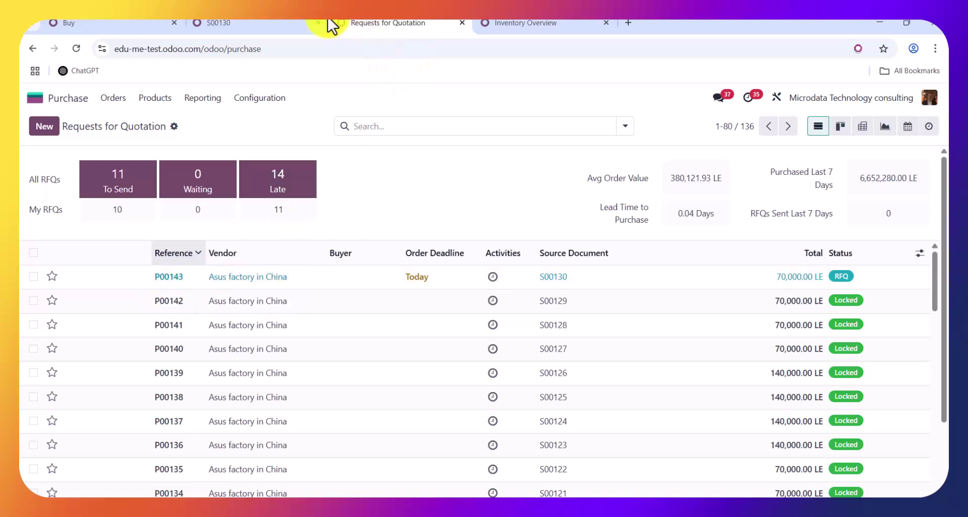
pyautogui.click(295, 22)
pyautogui.click(517, 130)
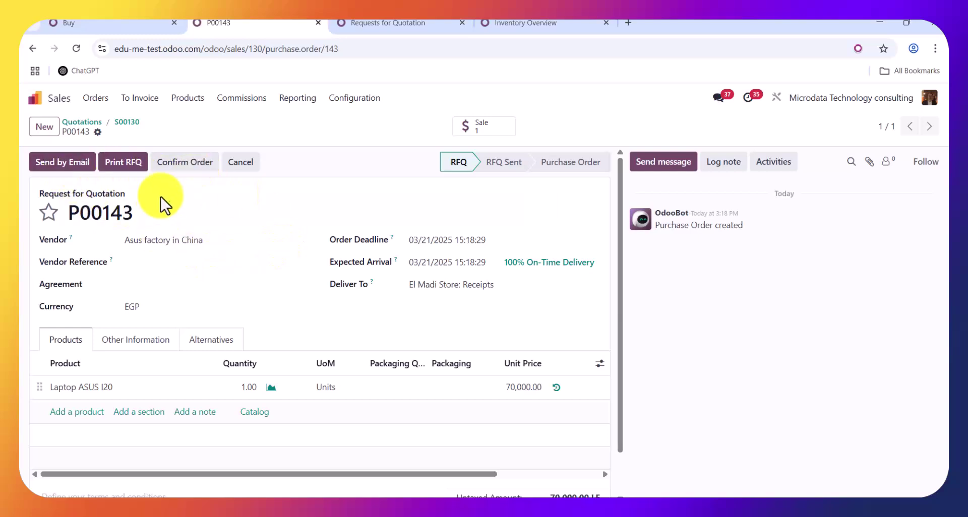
pyautogui.click(123, 123)
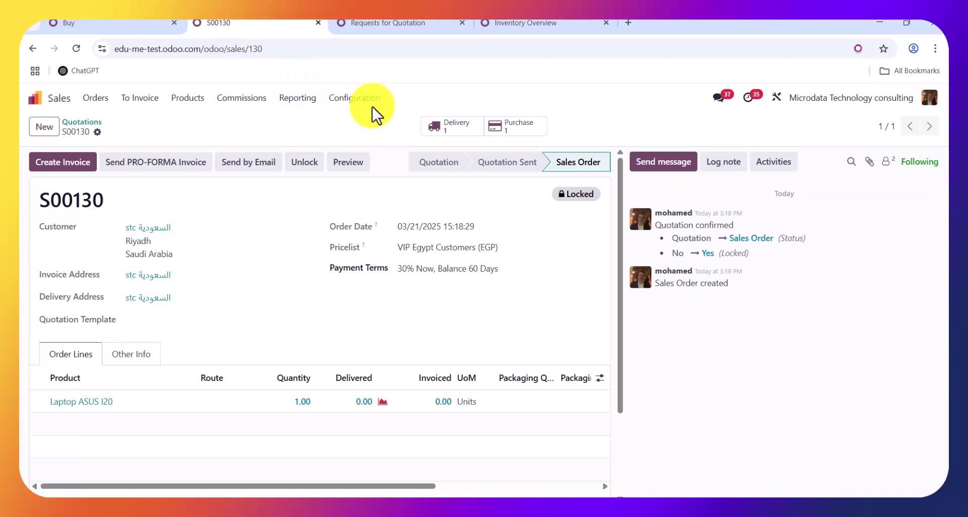
# Open the newest Asus factory in China request from the Requests for Quotation list for review
pyautogui.click(386, 26)
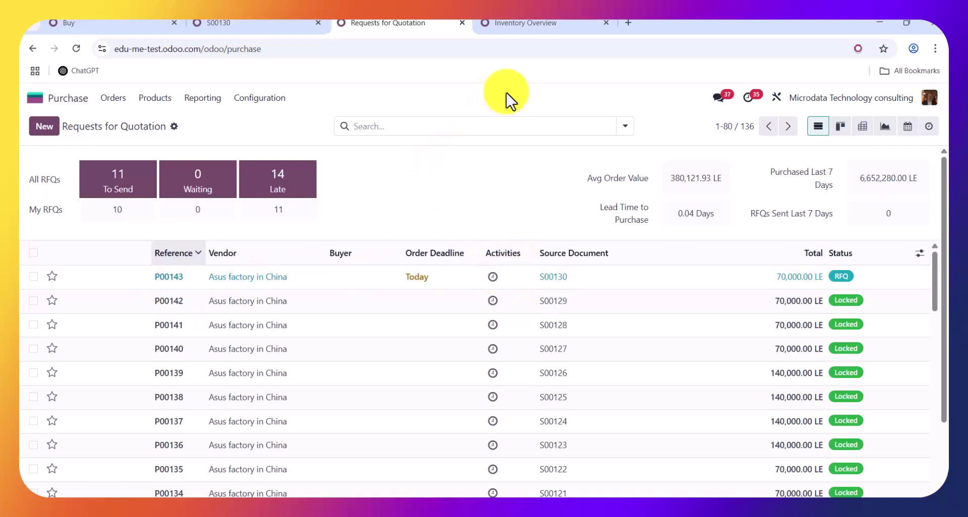
pyautogui.click(280, 22)
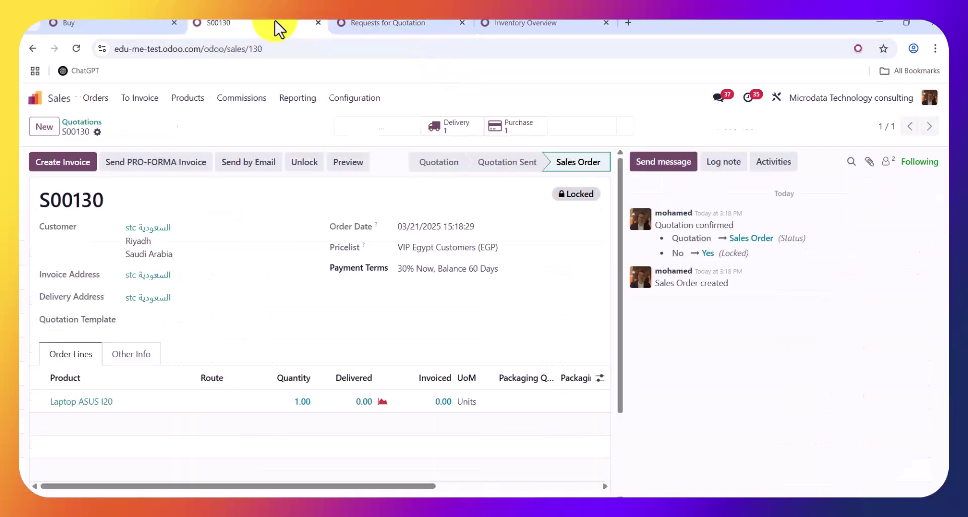
pyautogui.click(398, 21)
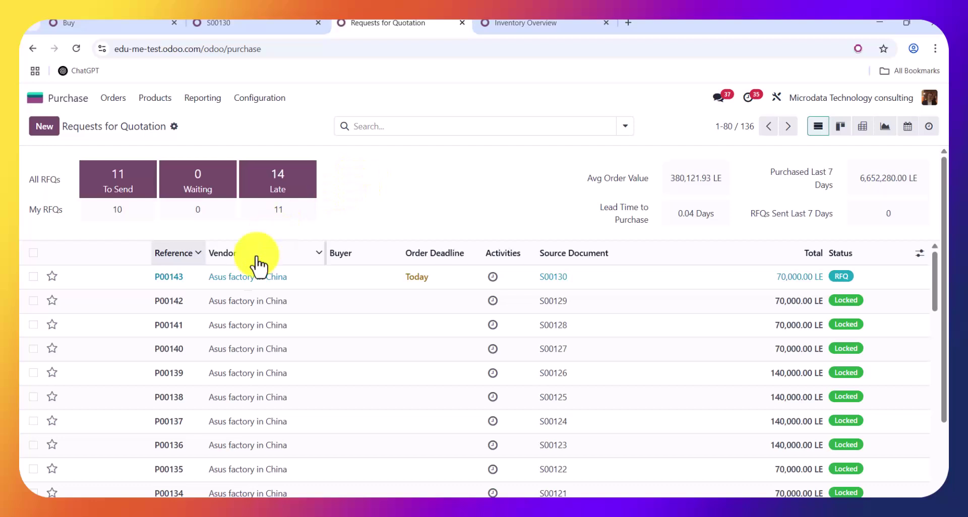
pyautogui.click(236, 278)
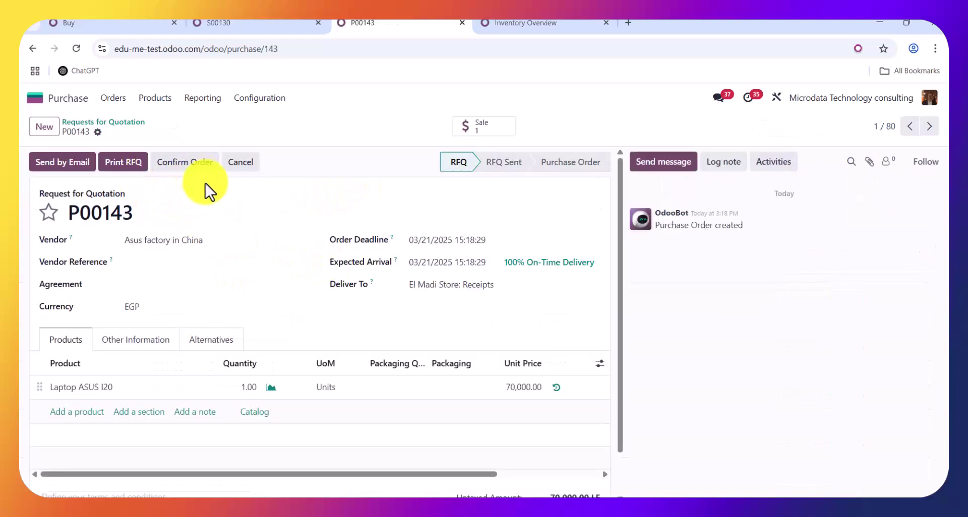
# Duplicate the stc السعودية sales order and change the copy's customer to Al Rajhi Bank
pyautogui.click(247, 23)
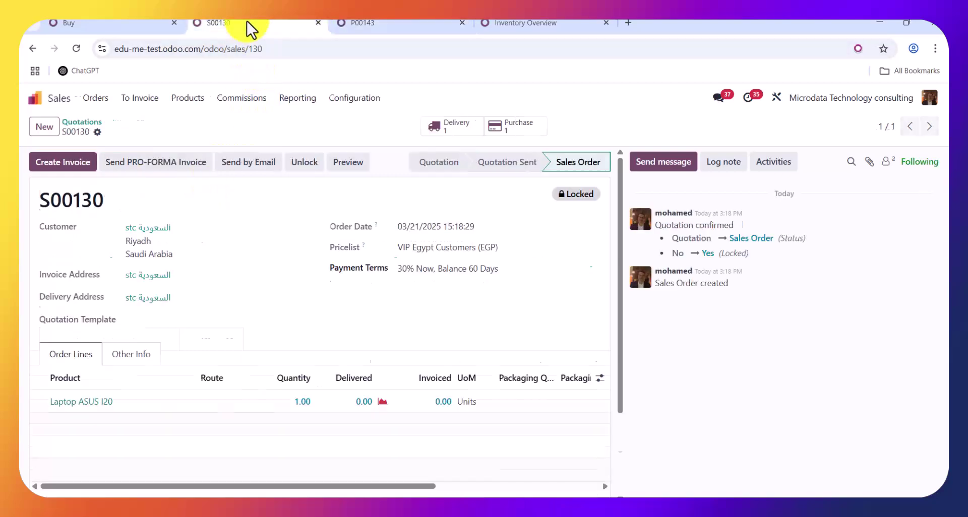
pyautogui.click(97, 132)
pyautogui.click(133, 188)
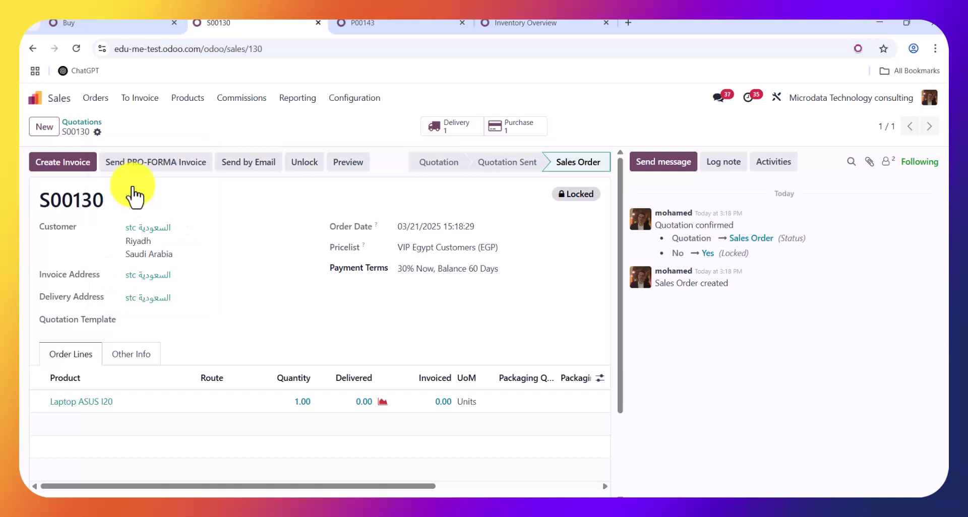
pyautogui.click(158, 227)
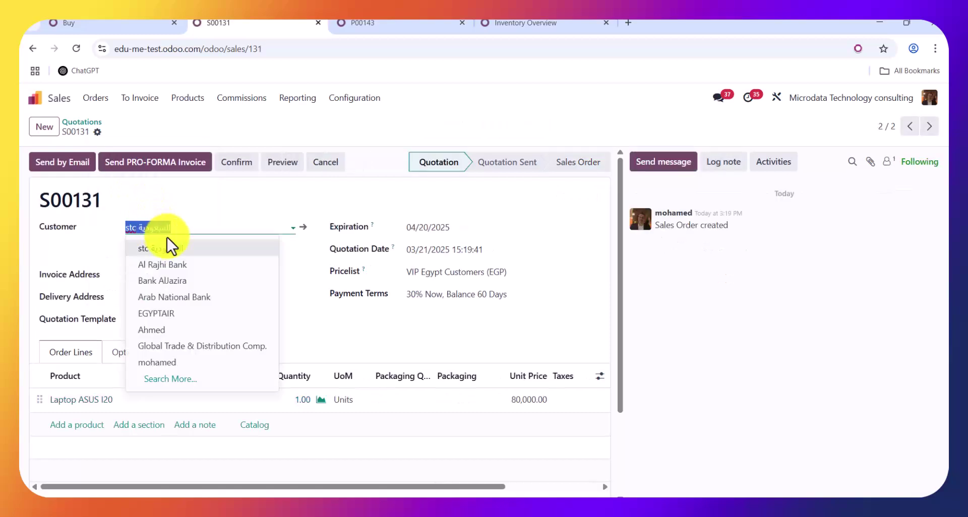
pyautogui.click(183, 272)
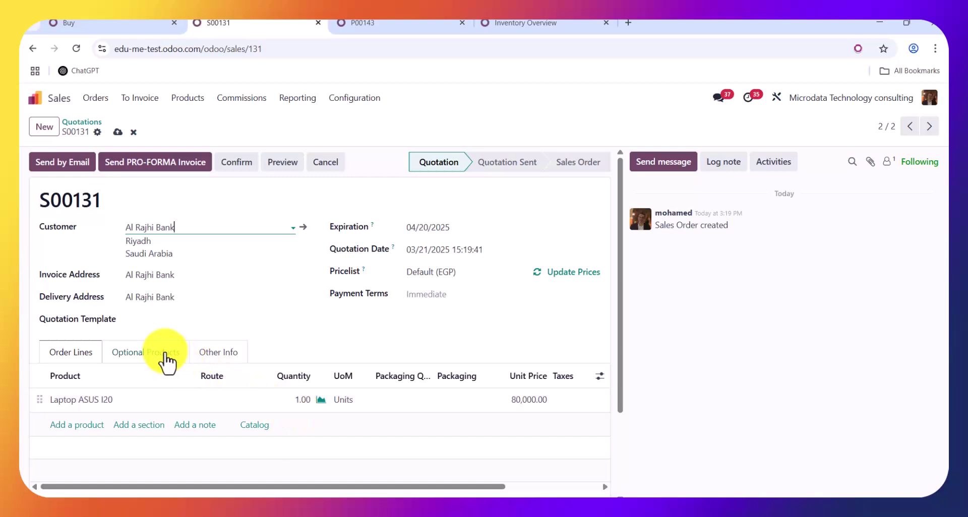
# Set the Al Rajhi Bank quotation's delivery warehouse to El Madi Store and confirm the quotation
pyautogui.click(229, 355)
pyautogui.scroll(-1, 620, 333)
pyautogui.moveTo(621, 343); pyautogui.dragTo(637, 428)
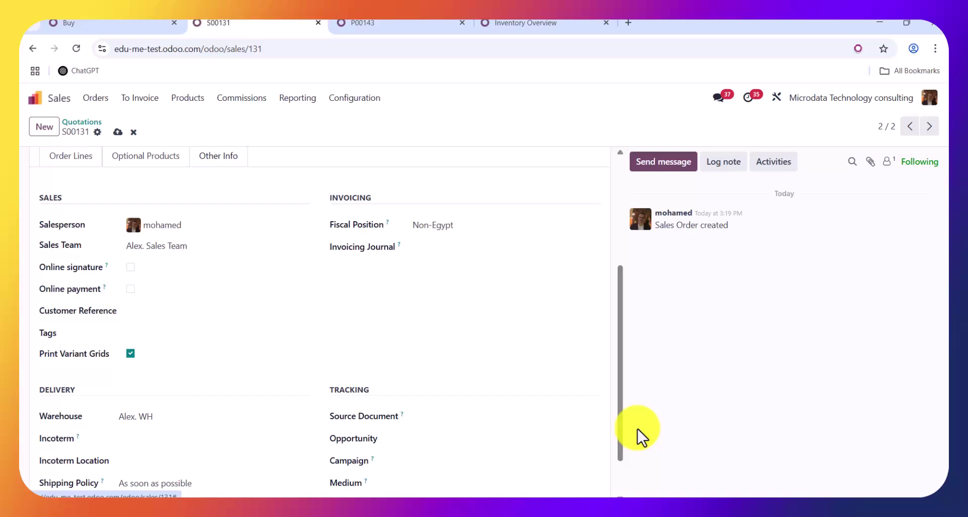
pyautogui.click(185, 419)
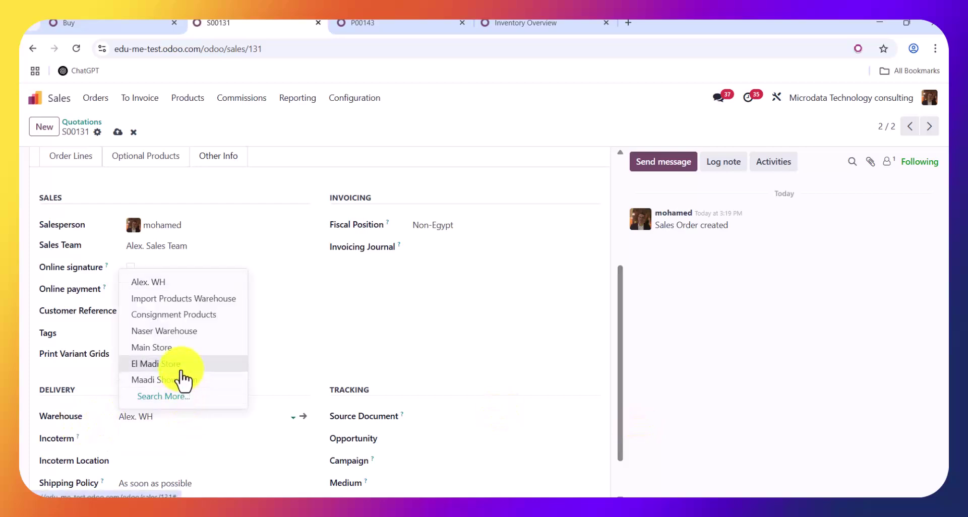
pyautogui.click(182, 365)
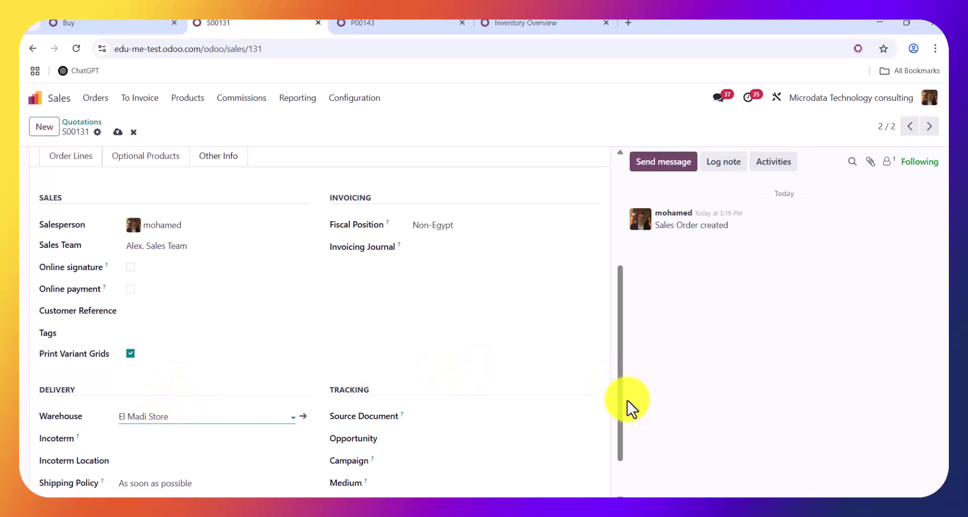
pyautogui.moveTo(618, 396); pyautogui.dragTo(622, 253)
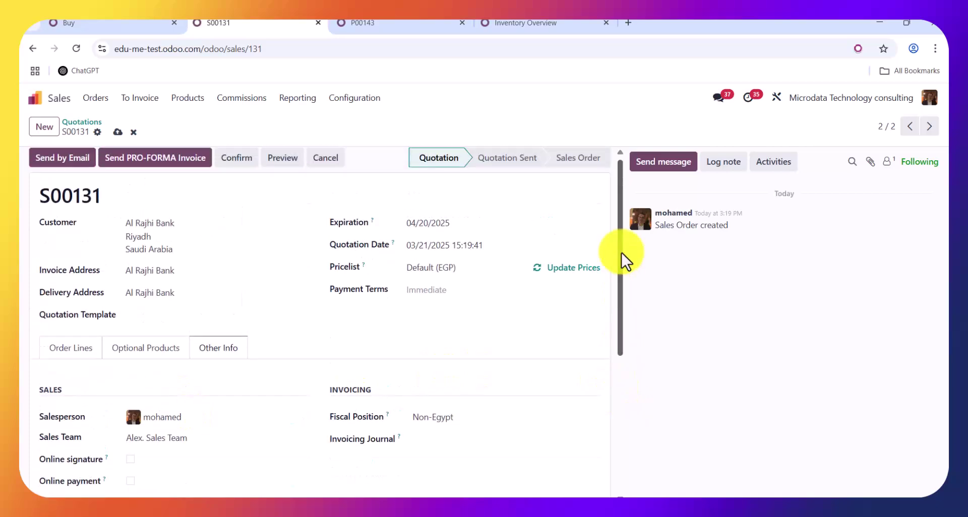
pyautogui.click(58, 359)
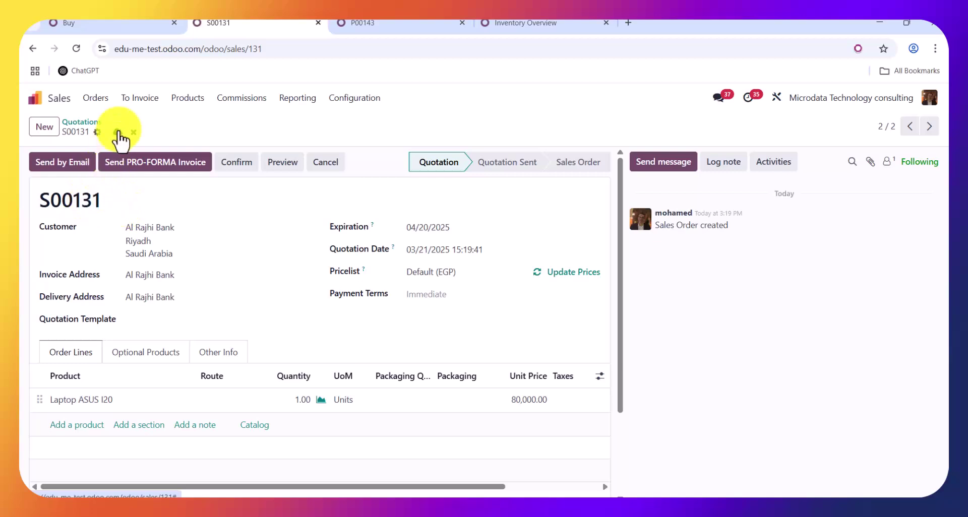
pyautogui.click(236, 165)
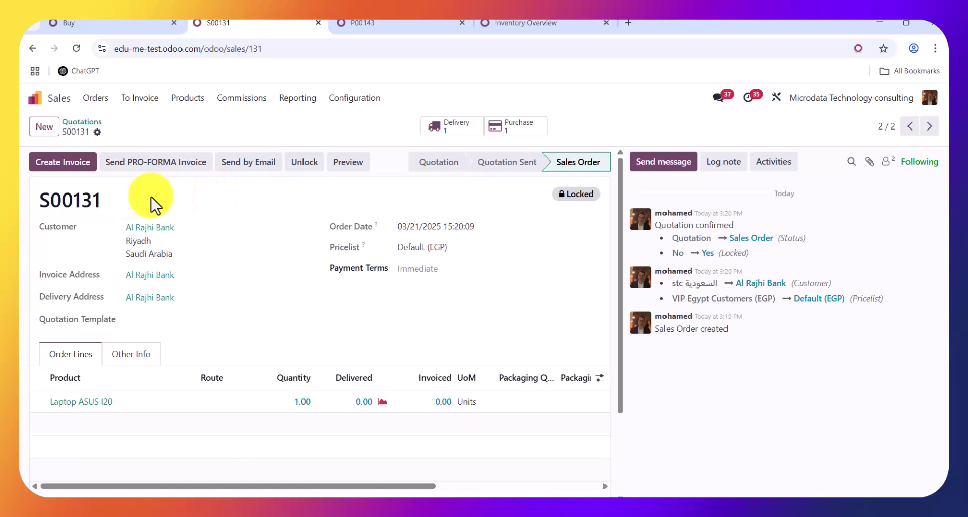
# Compare the purchase linked to the Al Rajhi Bank order with the stc السعودية order's request for quotation
pyautogui.click(437, 132)
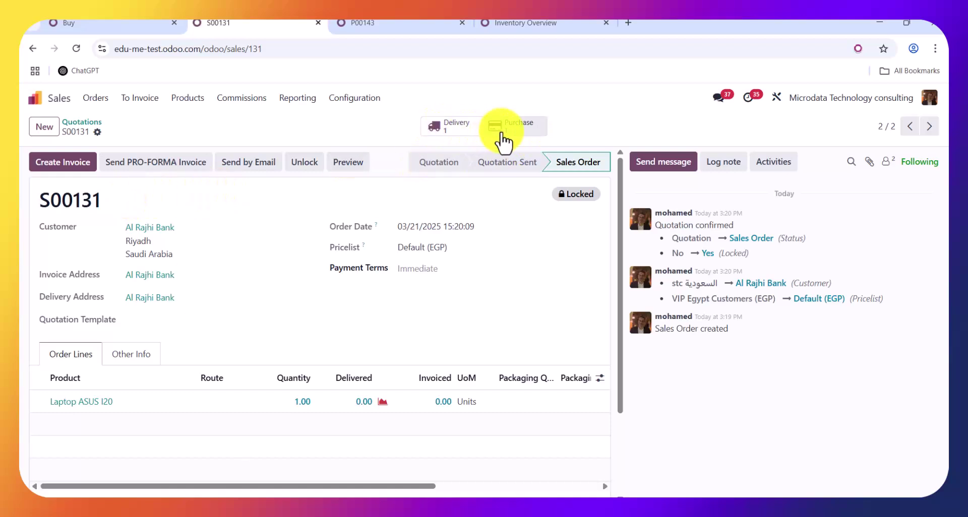
pyautogui.click(367, 23)
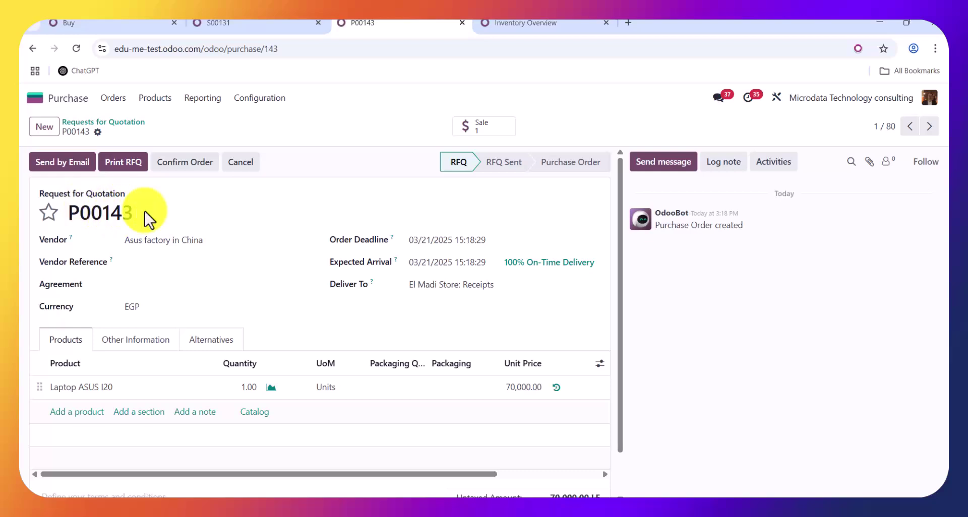
pyautogui.click(273, 24)
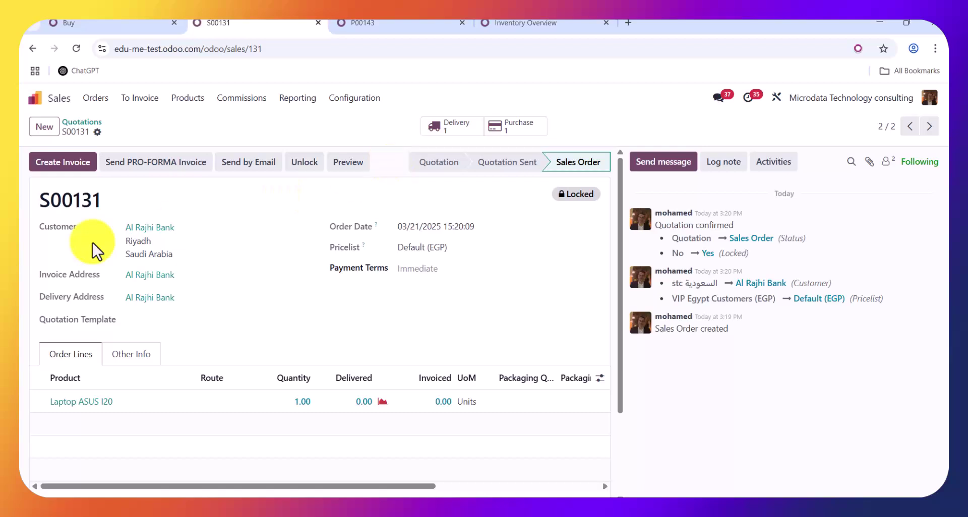
pyautogui.click(515, 130)
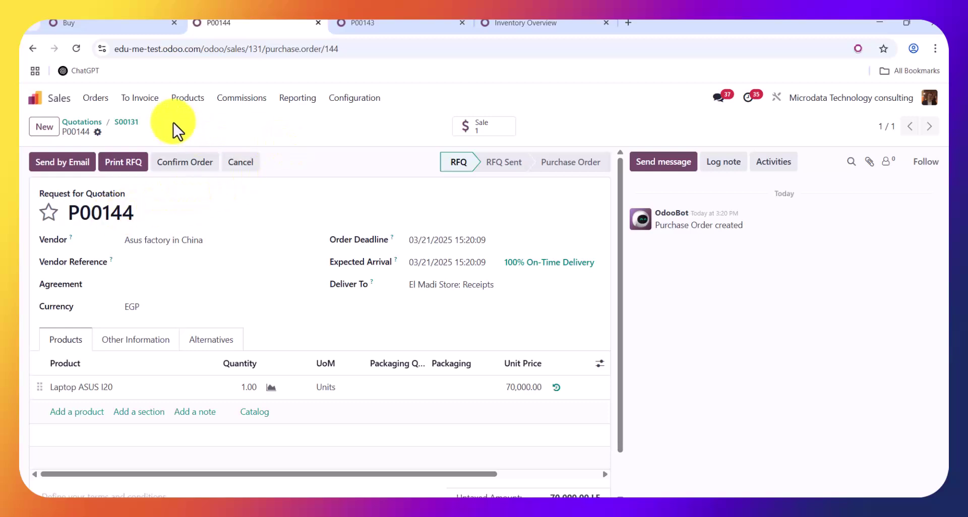
pyautogui.click(124, 122)
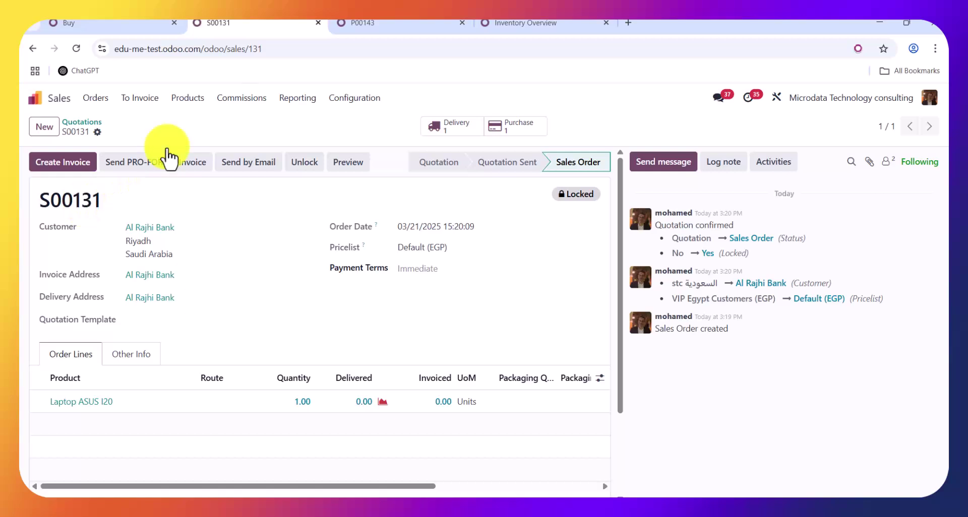
pyautogui.click(373, 22)
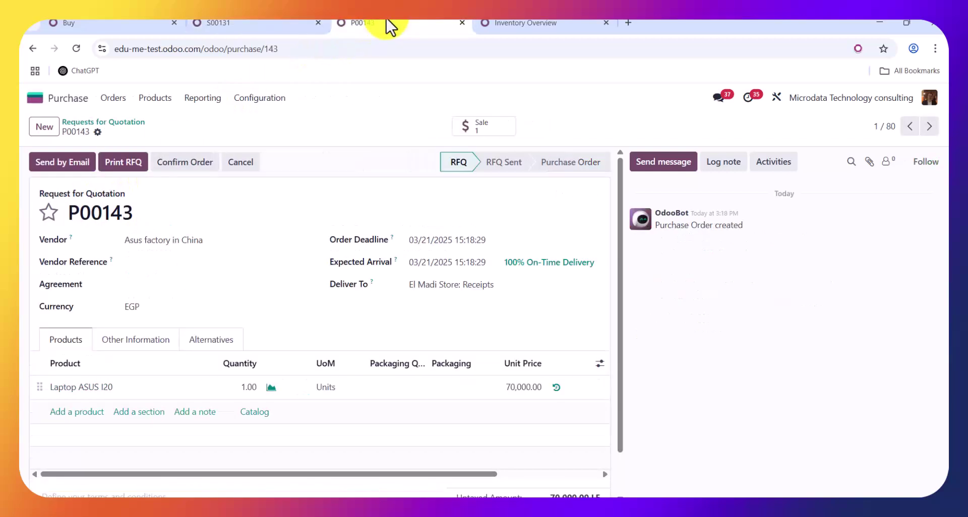
# Return to the Requests for Quotation list and select the two newest Asus factory in China requests
pyautogui.click(126, 127)
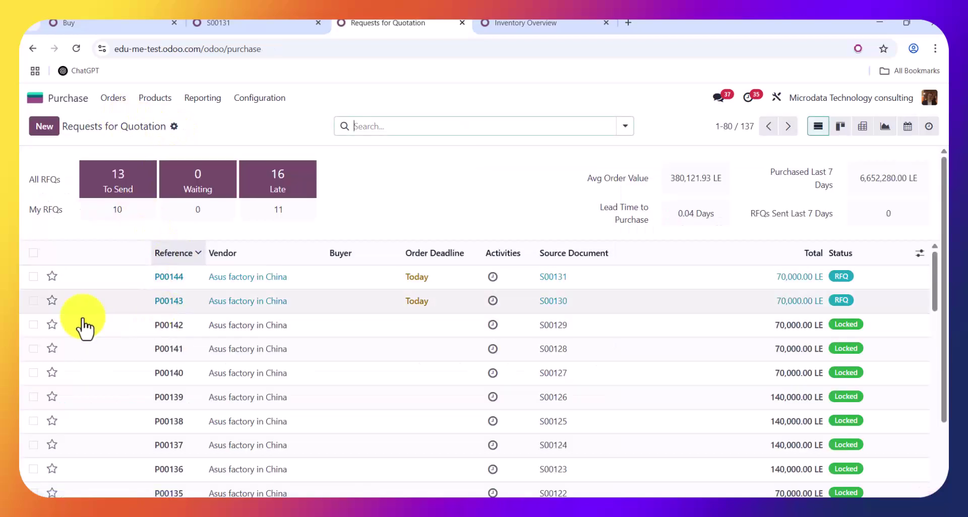
pyautogui.click(33, 300)
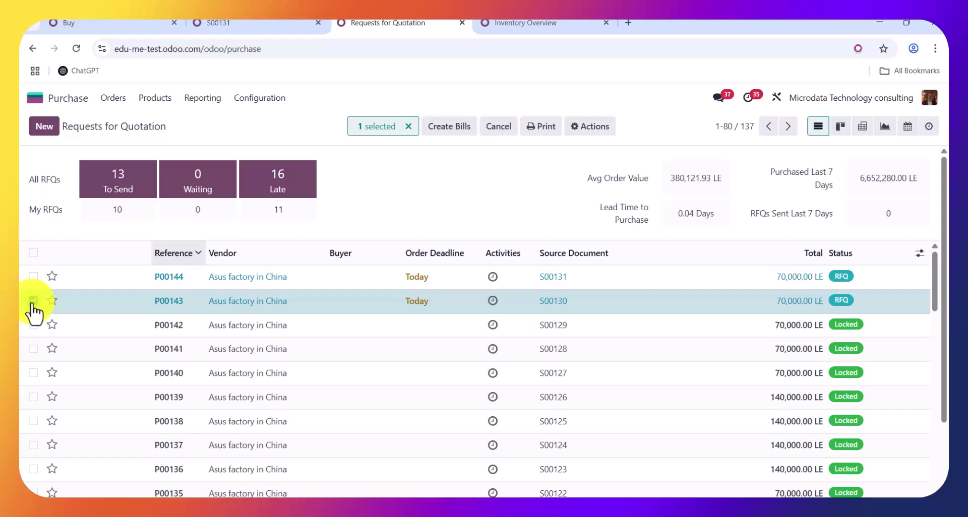
pyautogui.click(34, 276)
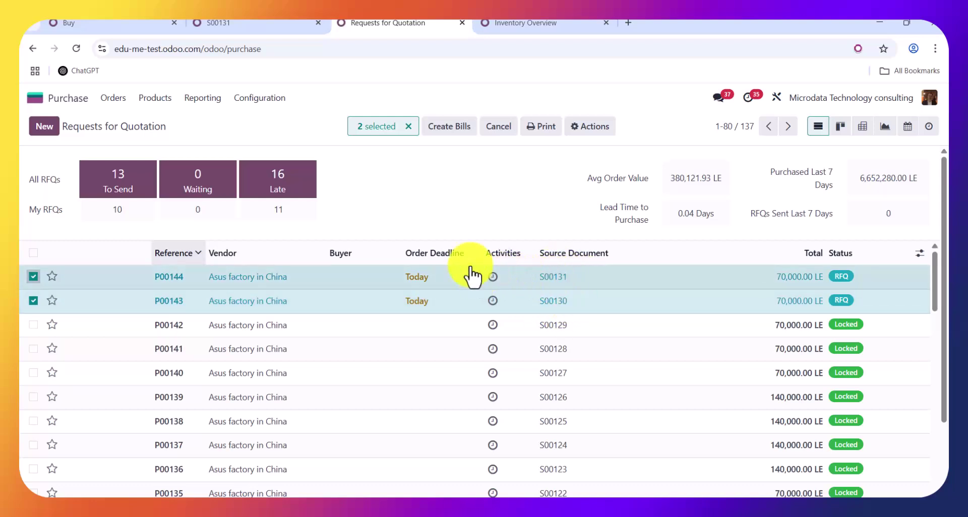
# Select the two newest sales orders in the Quotations list and compare them with the selected requests for quotation
pyautogui.click(271, 22)
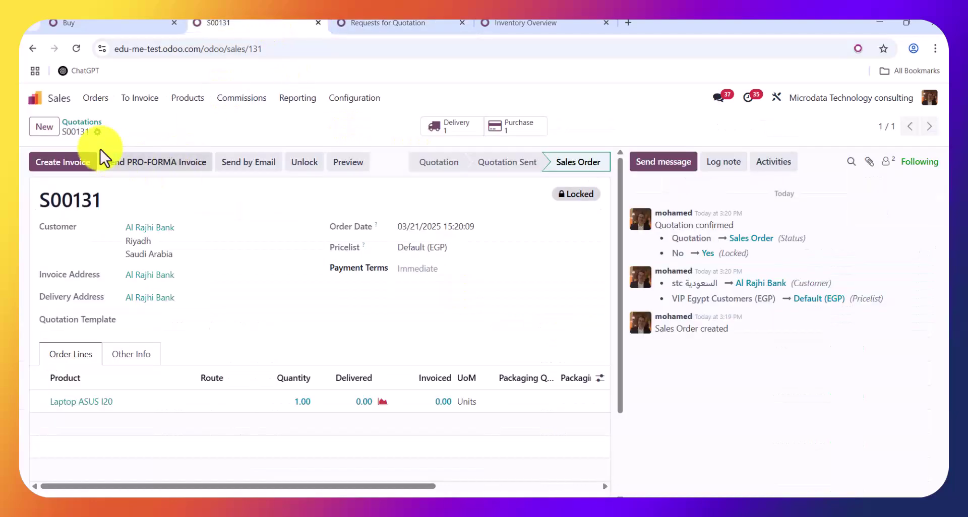
pyautogui.click(78, 127)
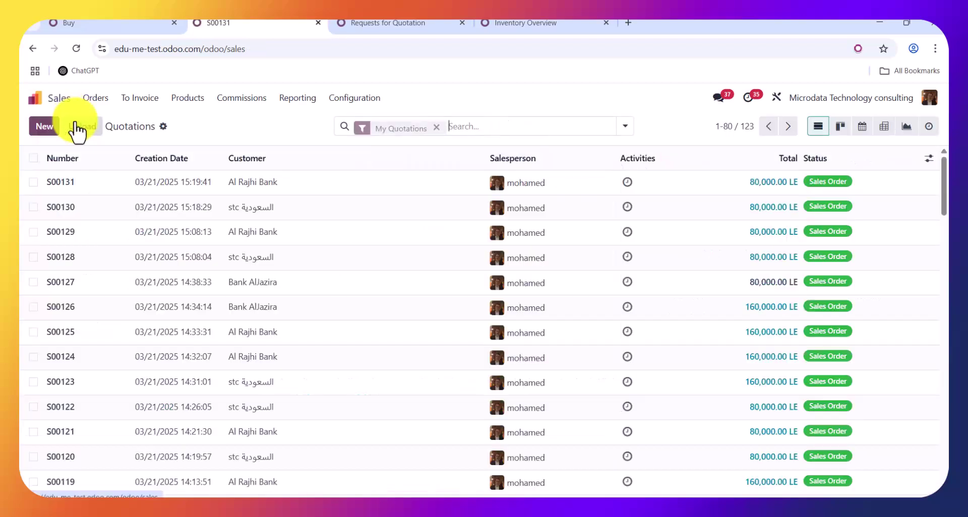
pyautogui.click(33, 208)
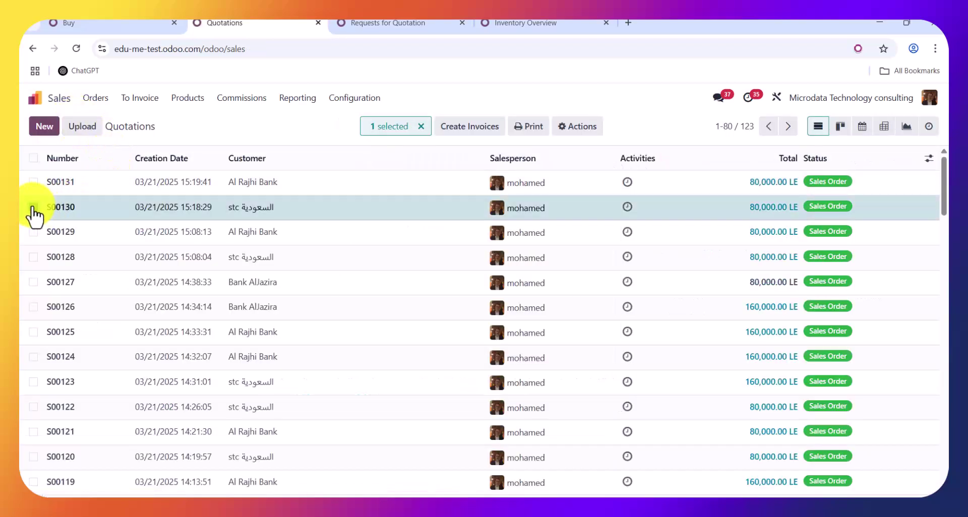
pyautogui.click(32, 183)
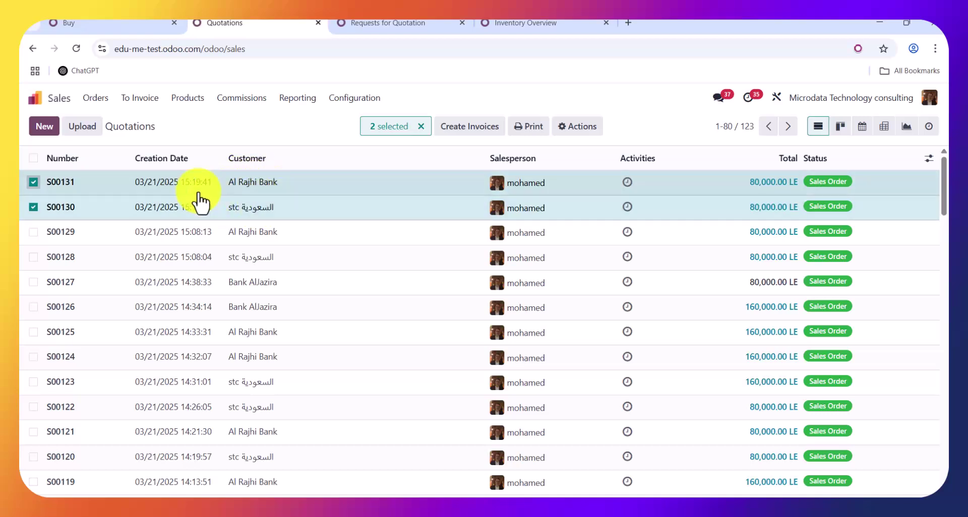
pyautogui.click(383, 24)
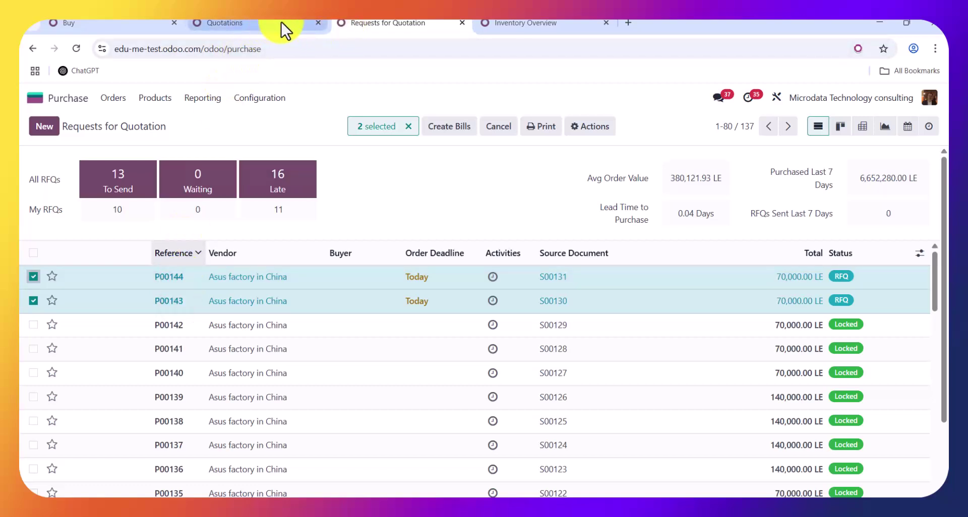
# Return to the Quotations list and clear the selection of the two newest sales orders
pyautogui.moveTo(271, 23)
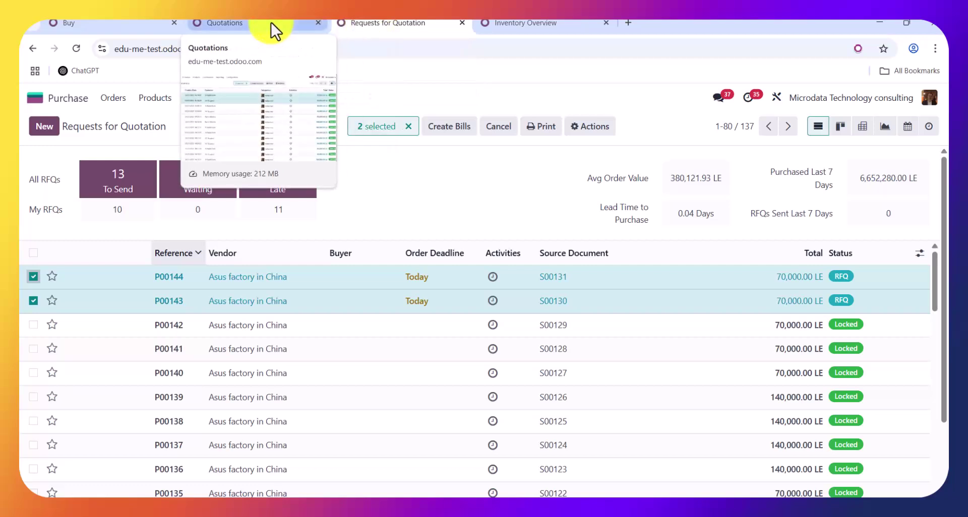
pyautogui.click(272, 22)
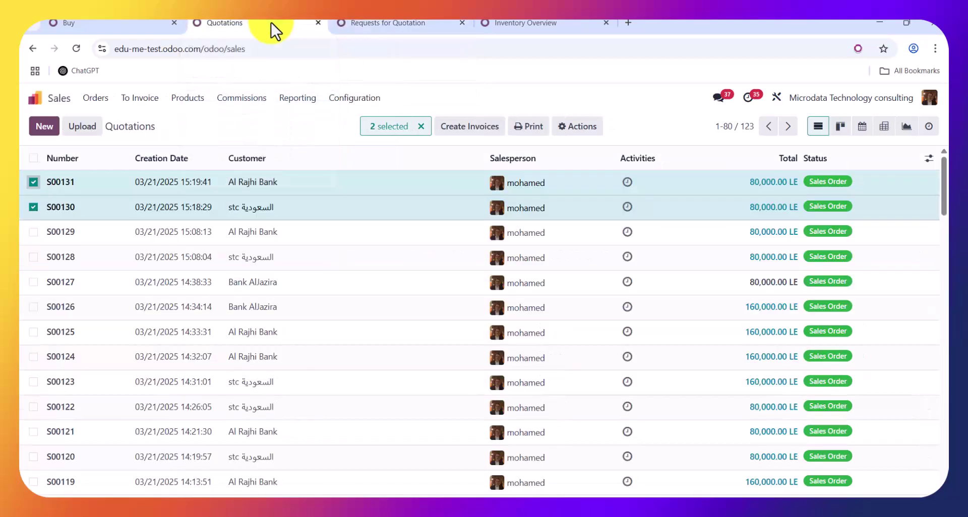
pyautogui.click(33, 206)
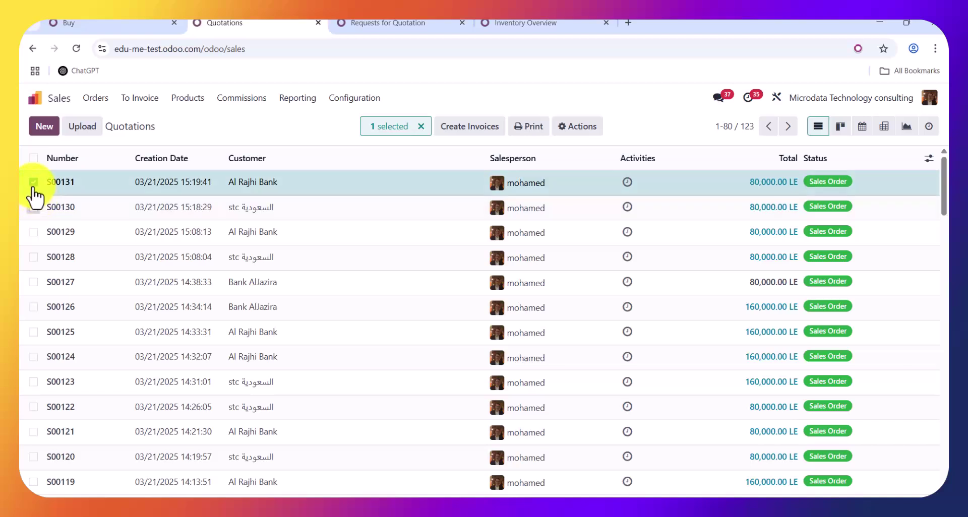
pyautogui.click(33, 182)
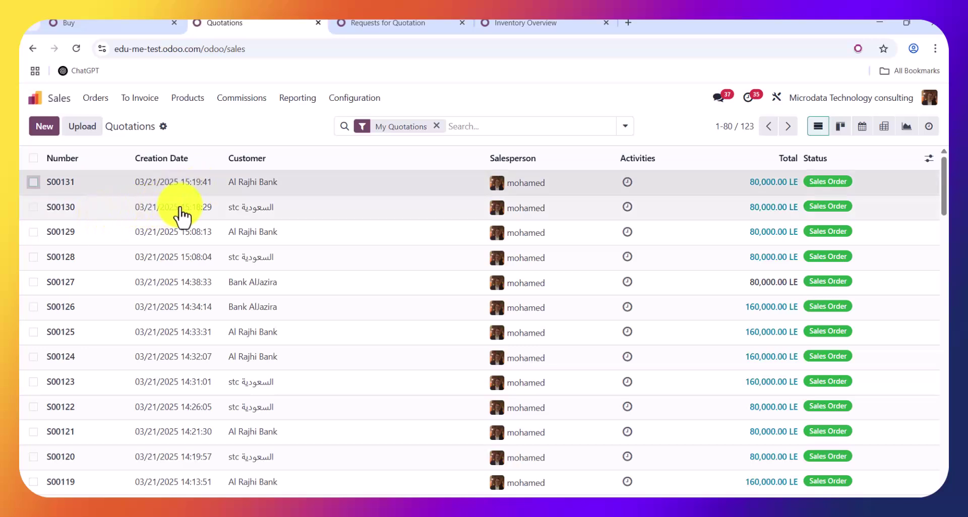
# Confirm the purchase linked to the newest Al Rajhi Bank sales order and validate its Laptop ASUS I20 receipt
pyautogui.click(247, 192)
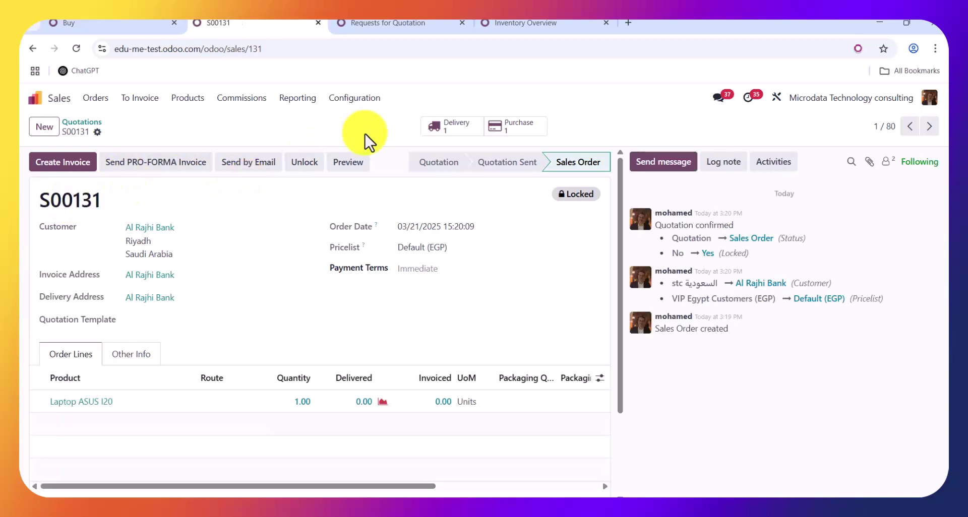
pyautogui.click(517, 131)
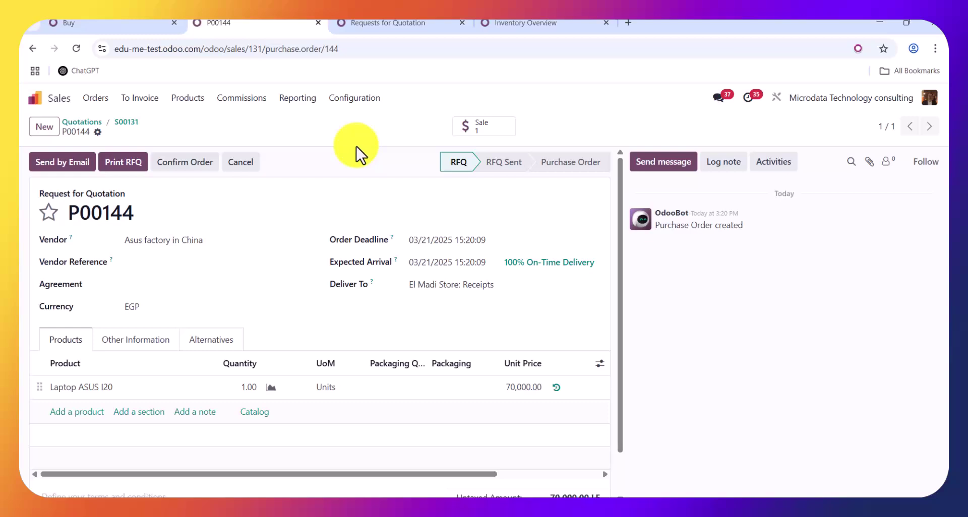
pyautogui.click(178, 165)
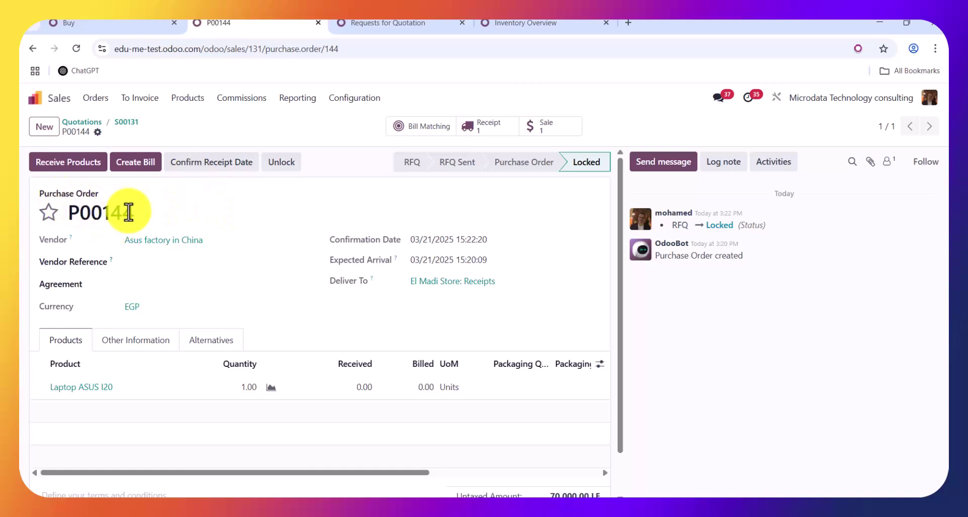
pyautogui.click(500, 129)
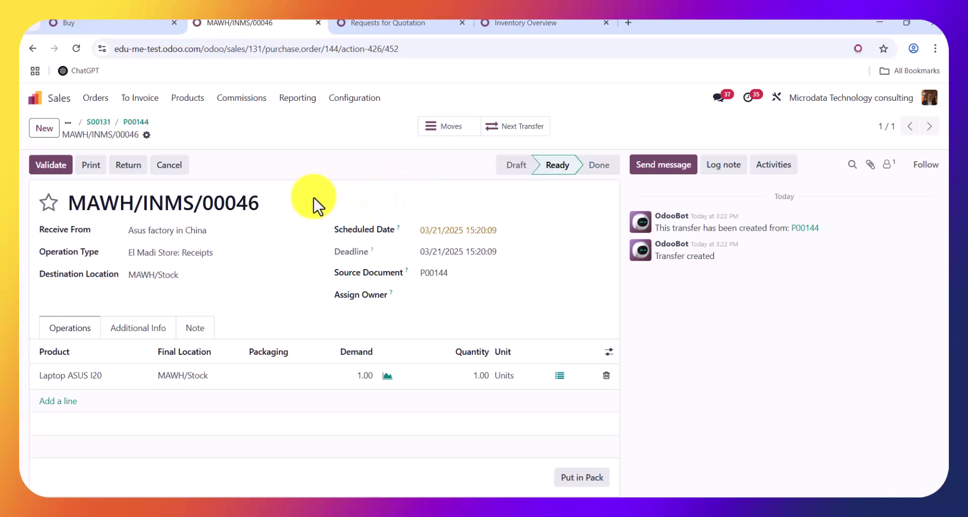
pyautogui.click(52, 167)
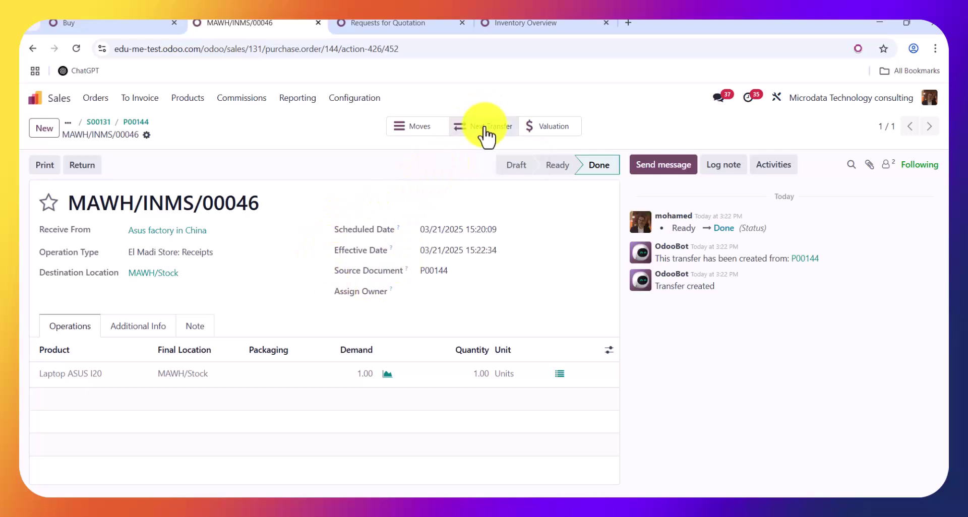
# Refresh the Al Rajhi Bank sales order, validate its delivery order to the customer, and return to the sales order
pyautogui.click(97, 124)
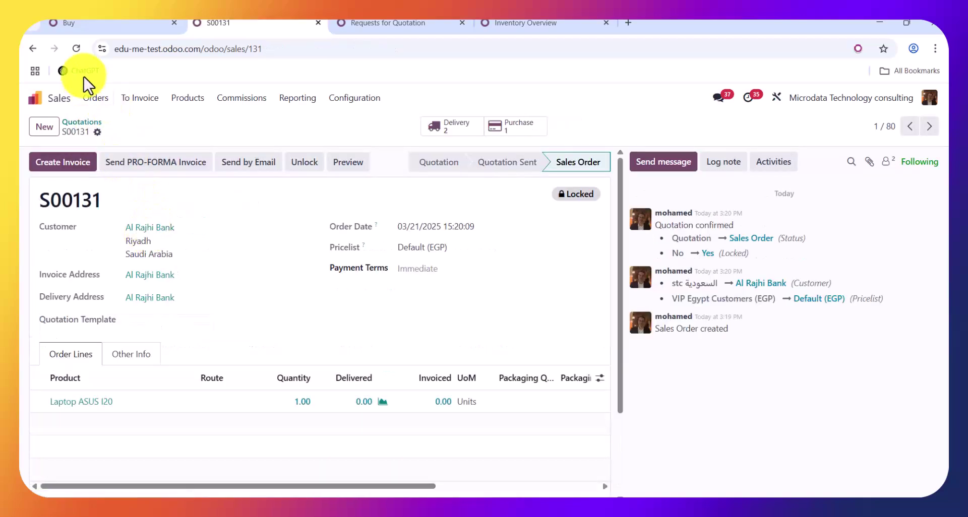
pyautogui.click(77, 48)
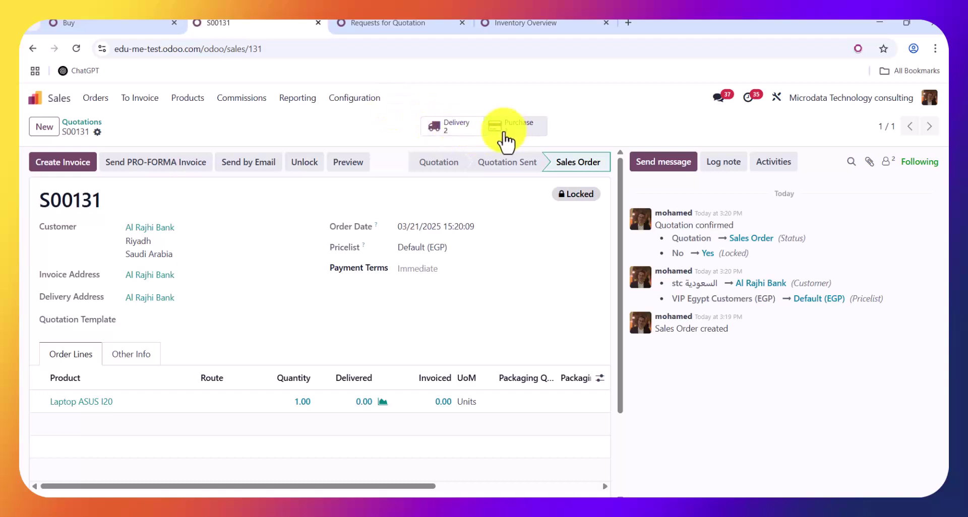
pyautogui.click(458, 131)
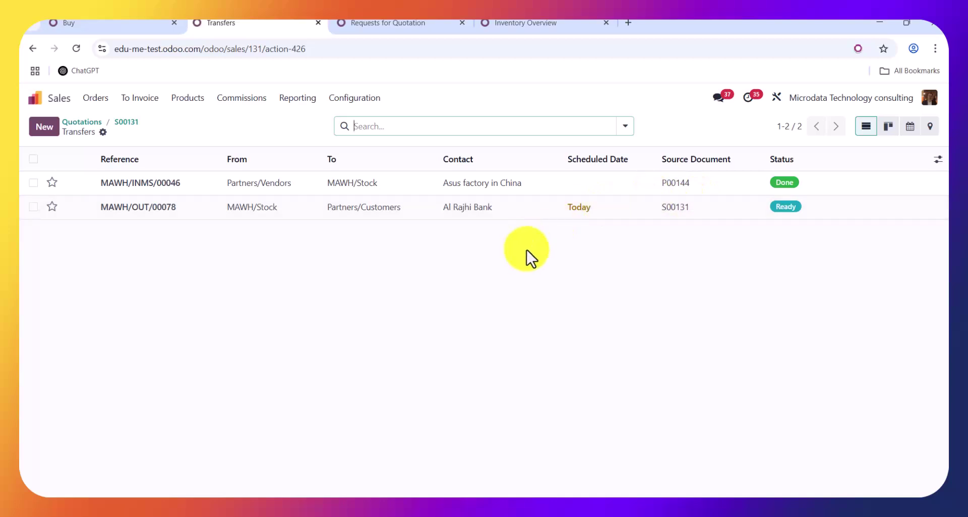
pyautogui.click(459, 217)
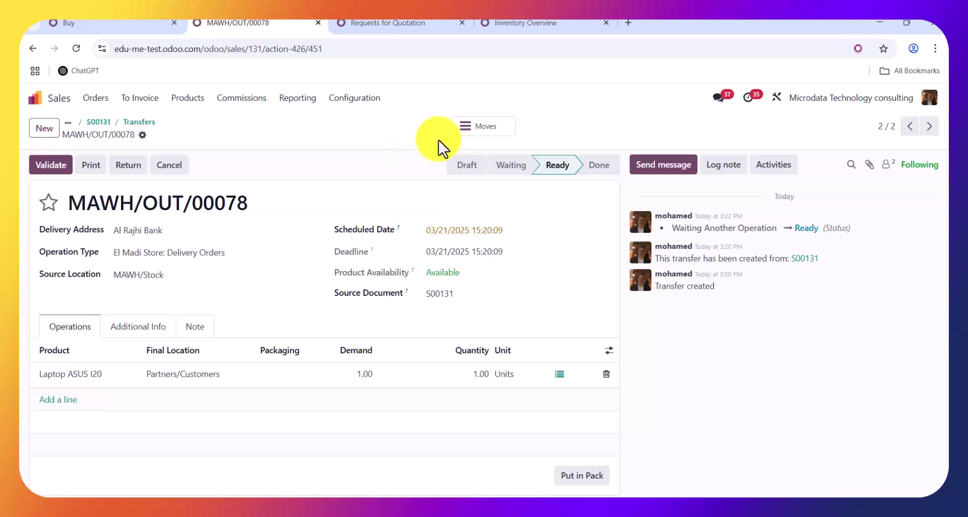
pyautogui.click(40, 172)
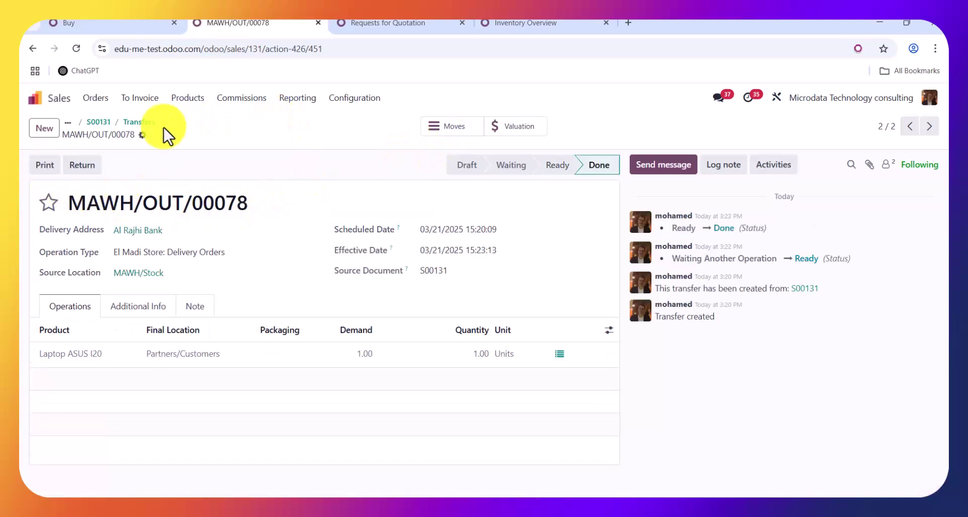
pyautogui.click(99, 122)
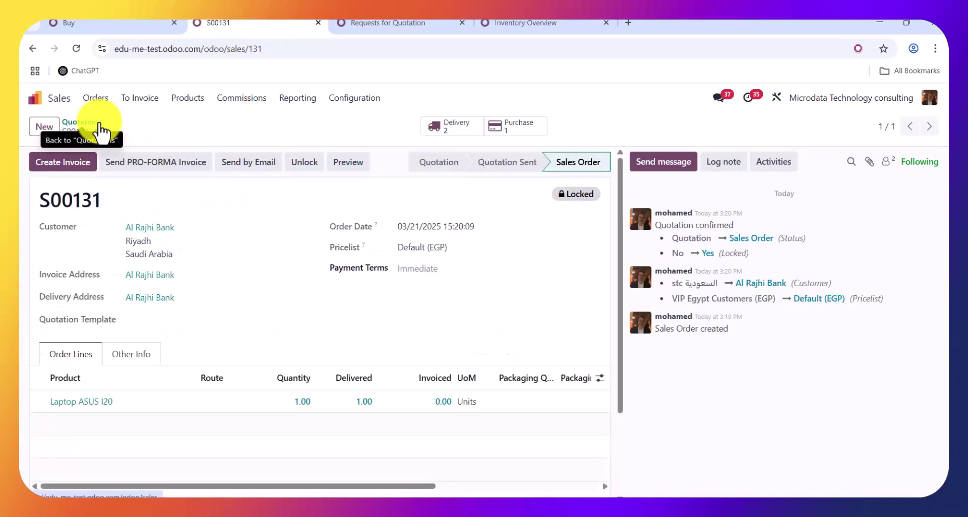
# Examine the receipt and delivery transfers linked to the Al Rajhi Bank sales order against its order reference and purchase
pyautogui.moveTo(59, 200); pyautogui.dragTo(216, 216)
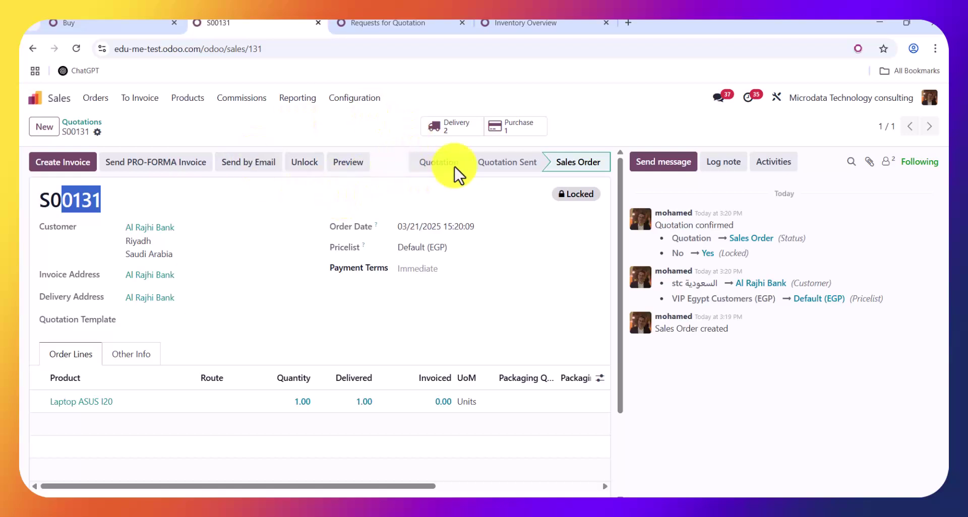
pyautogui.click(452, 127)
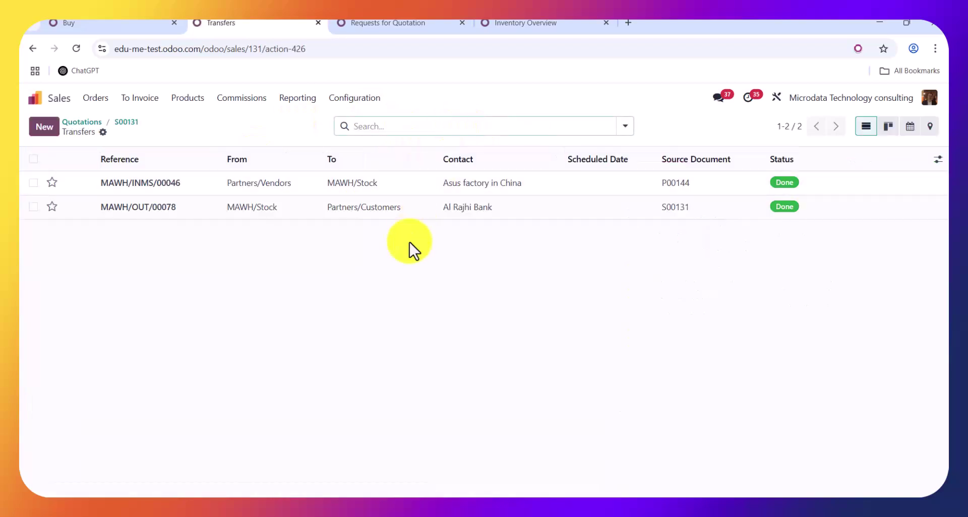
pyautogui.click(125, 122)
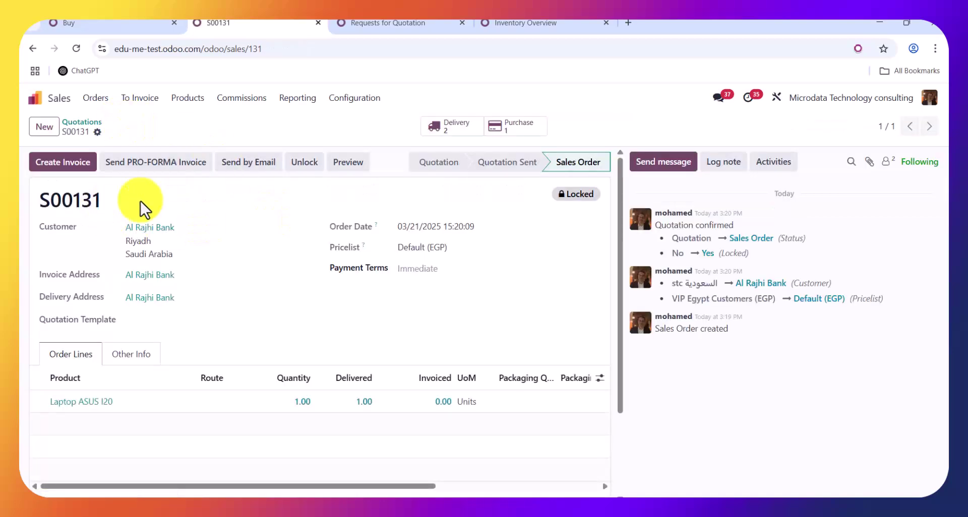
pyautogui.click(455, 128)
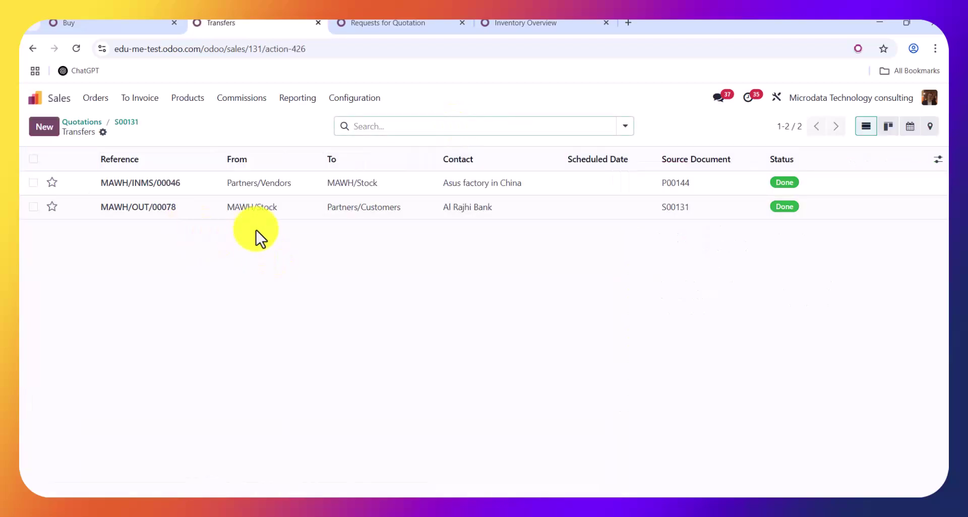
pyautogui.click(126, 123)
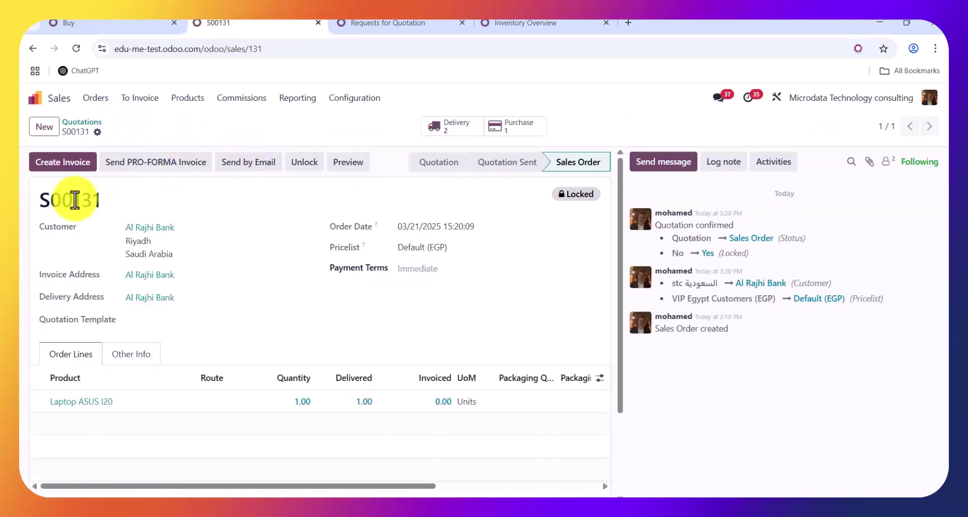
pyautogui.moveTo(74, 200); pyautogui.dragTo(85, 201)
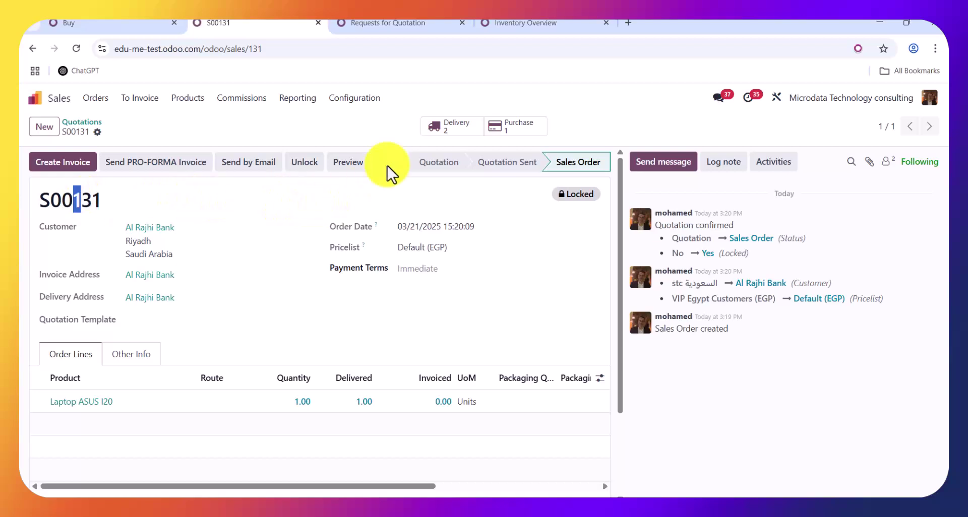
pyautogui.click(450, 135)
pyautogui.click(526, 137)
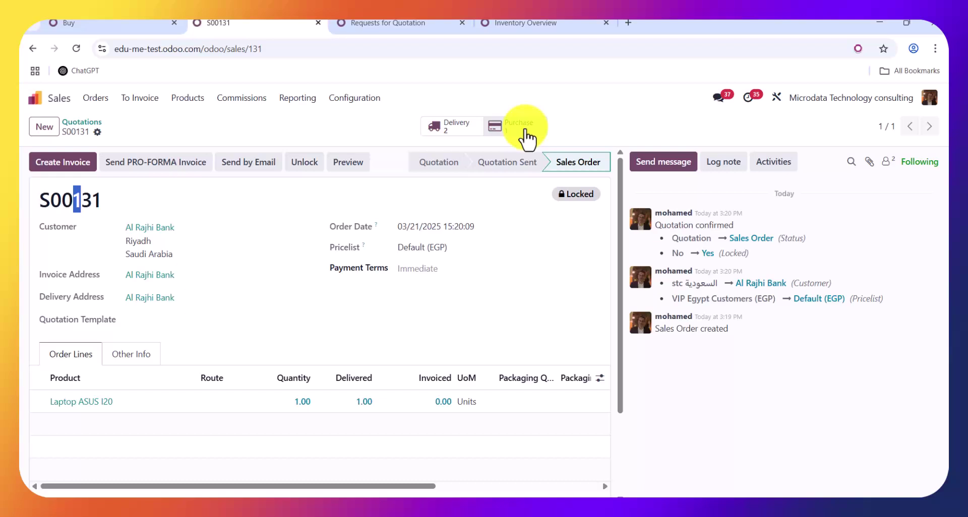
pyautogui.click(465, 132)
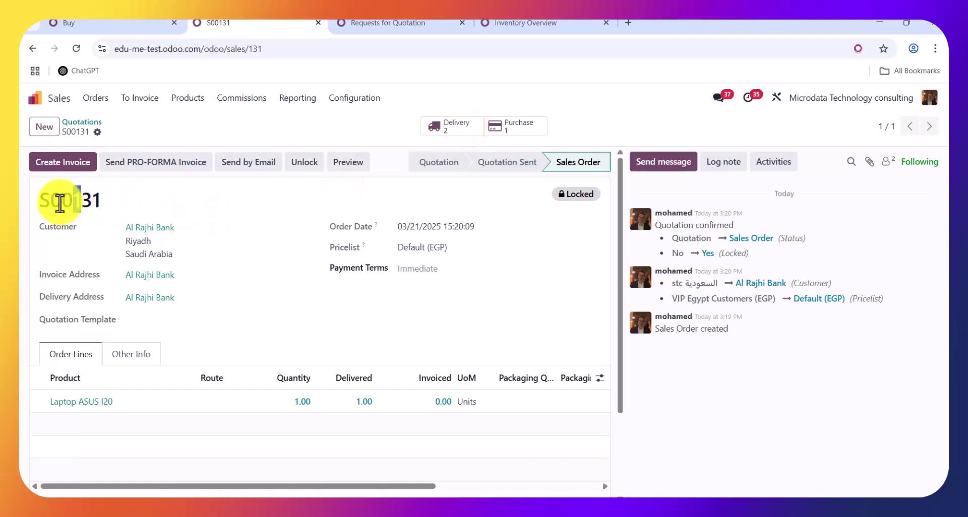
pyautogui.click(443, 132)
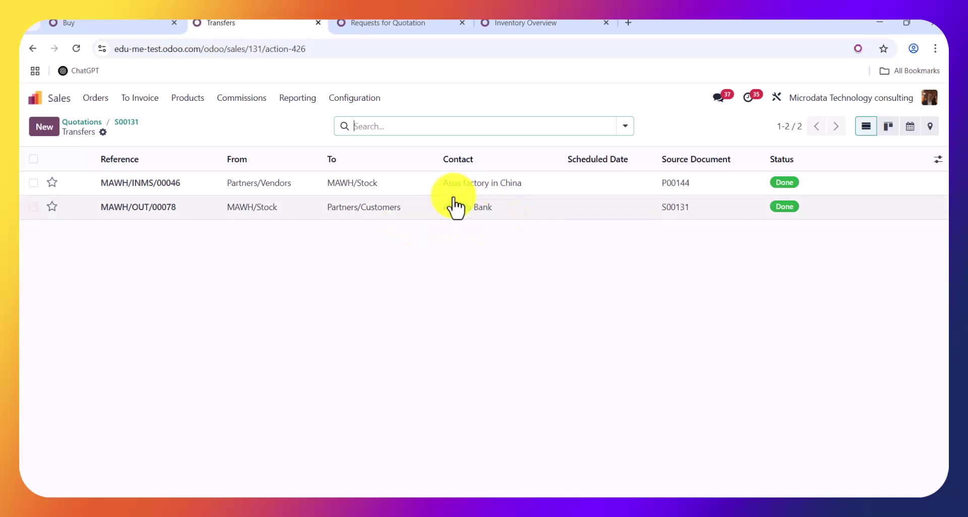
pyautogui.click(127, 122)
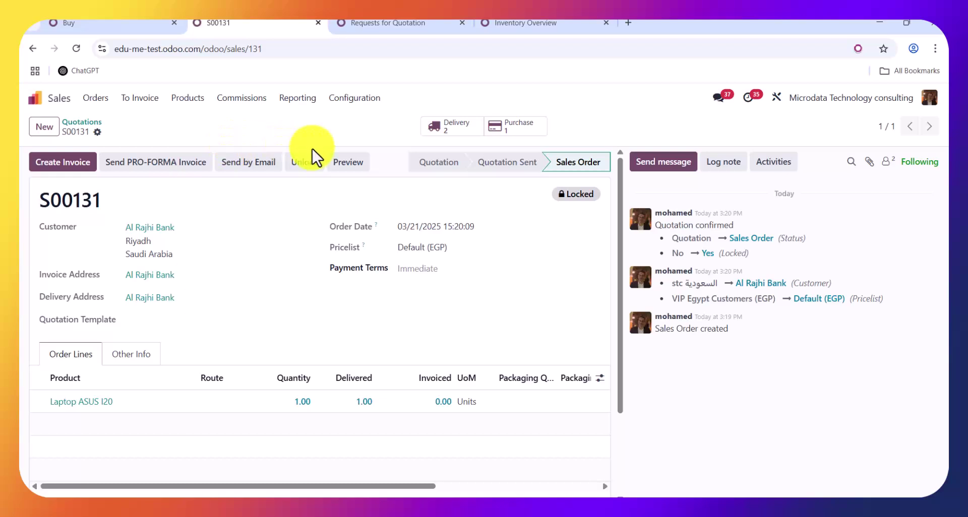
# Confirm the purchase linked to the newest stc السعودية sales order and validate its Laptop ASUS I20 receipt
pyautogui.click(81, 122)
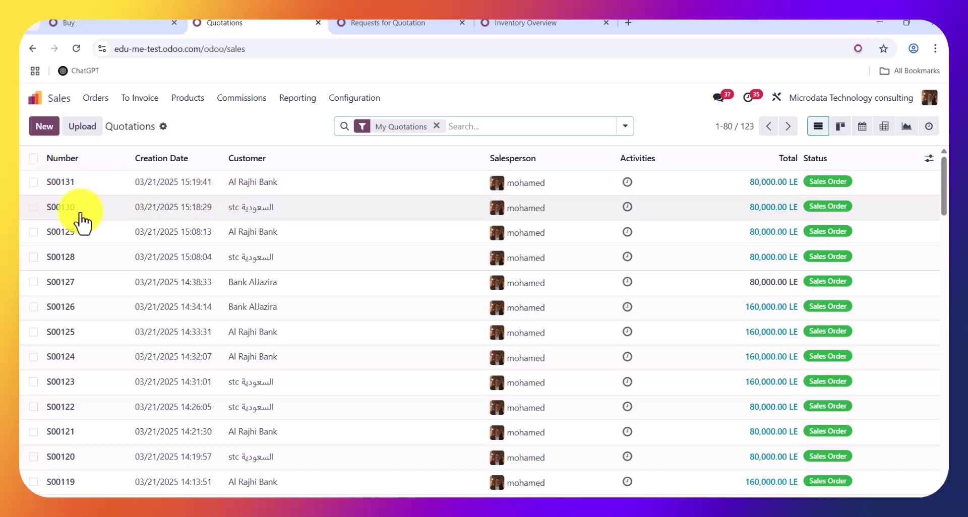
pyautogui.click(59, 207)
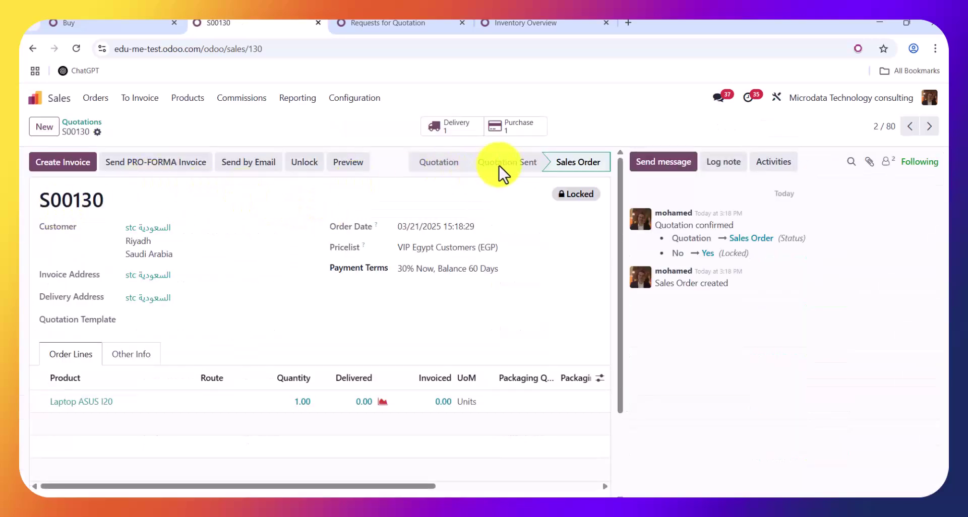
pyautogui.click(512, 130)
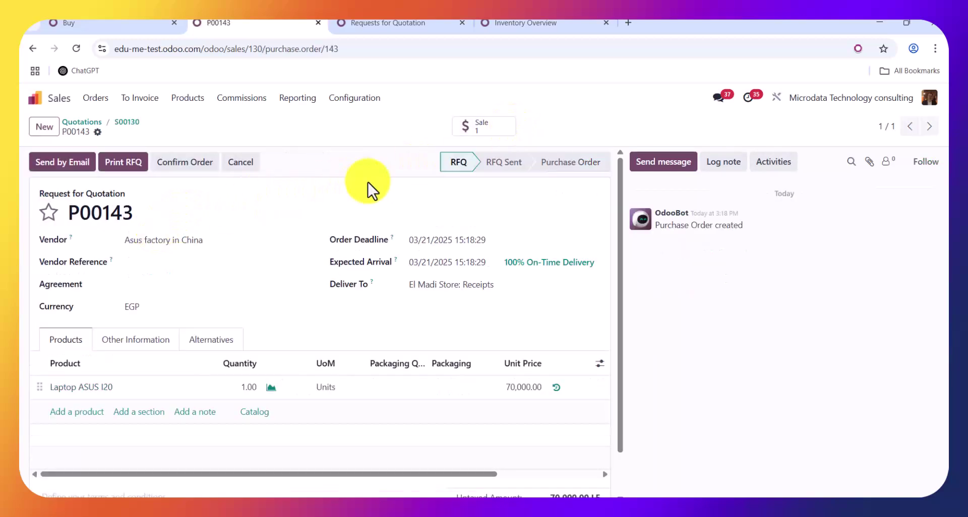
pyautogui.click(195, 168)
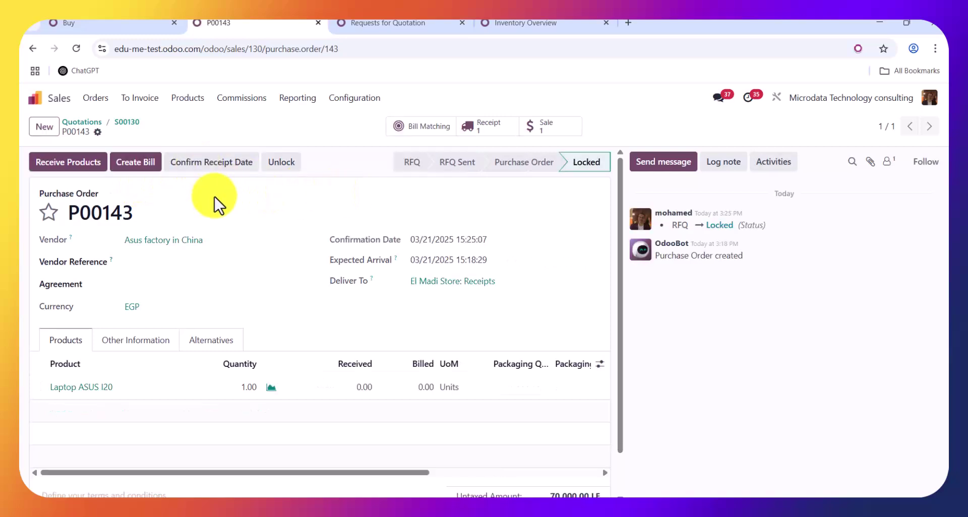
pyautogui.click(67, 164)
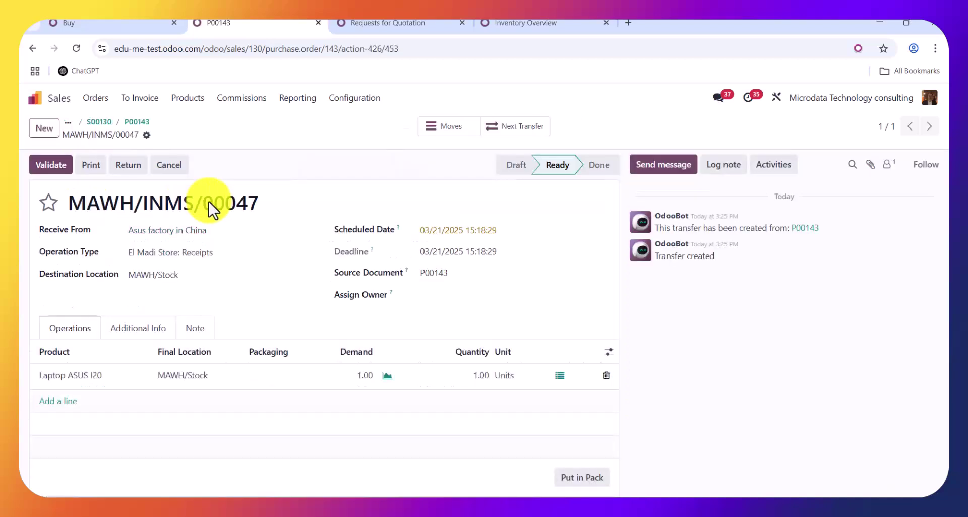
pyautogui.click(53, 166)
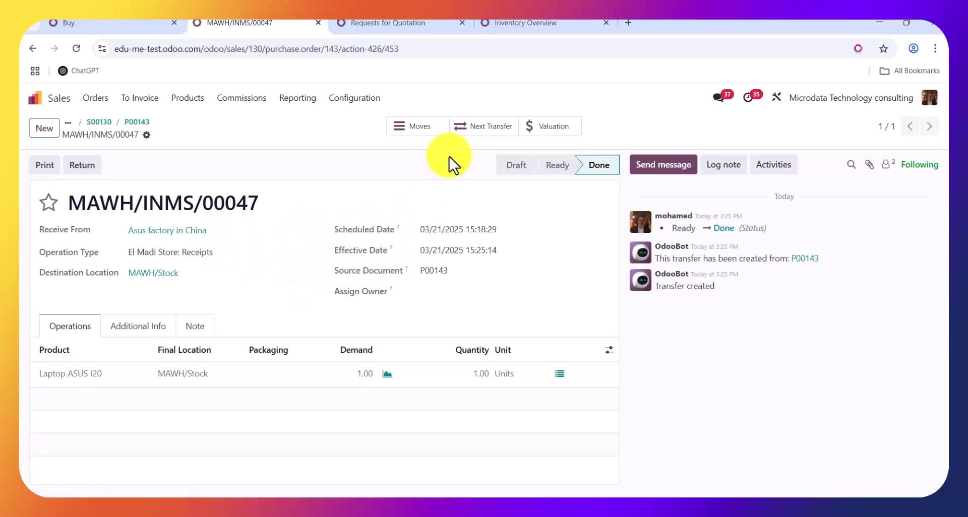
# Validate the receipt's next transfer, the delivery to stc السعودية, and return to the customer's sales order
pyautogui.click(474, 129)
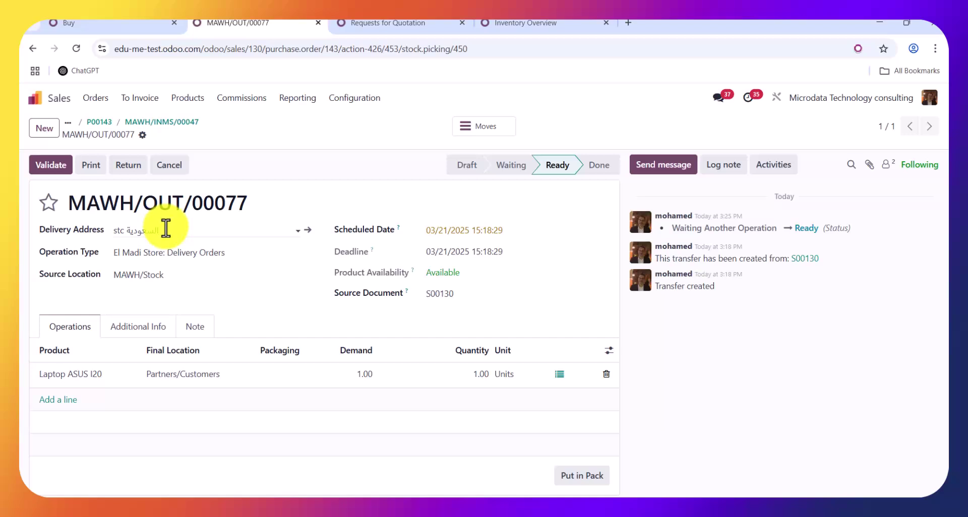
pyautogui.click(49, 169)
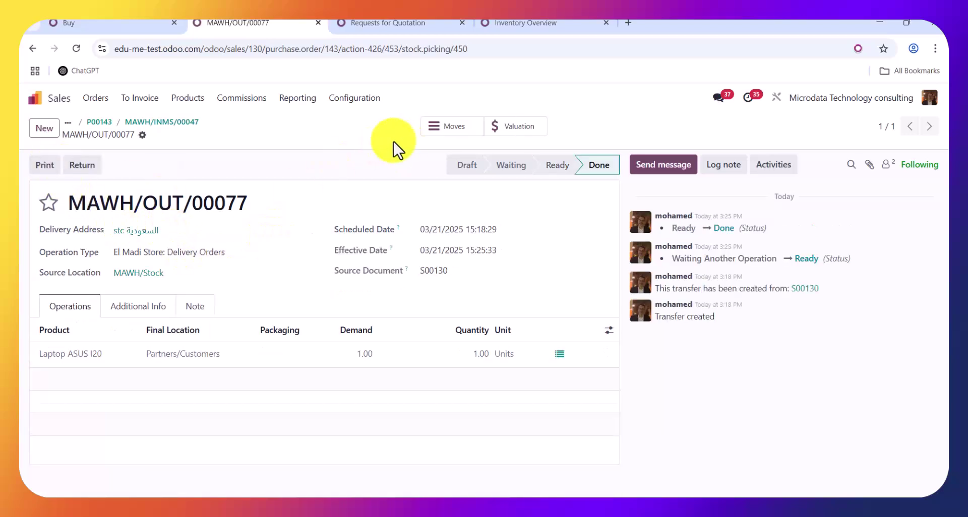
pyautogui.click(167, 122)
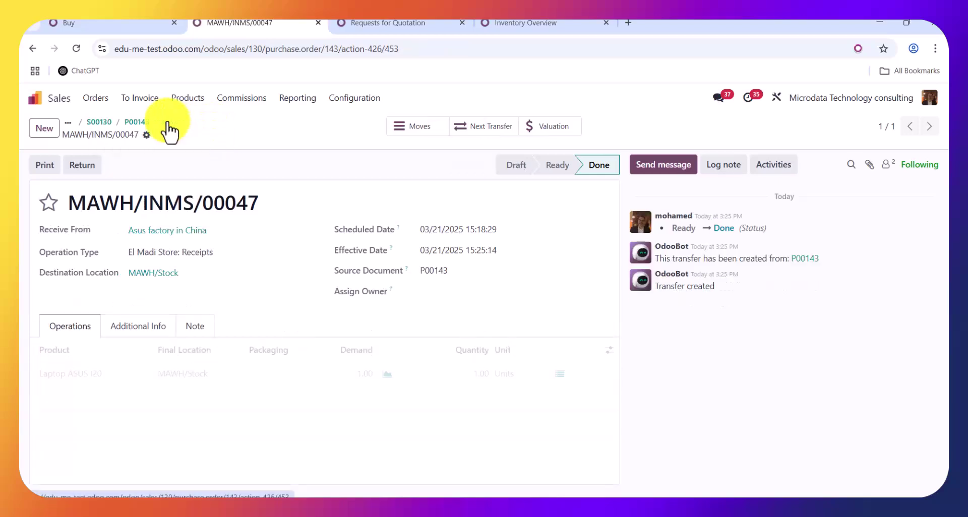
pyautogui.click(141, 125)
pyautogui.click(127, 123)
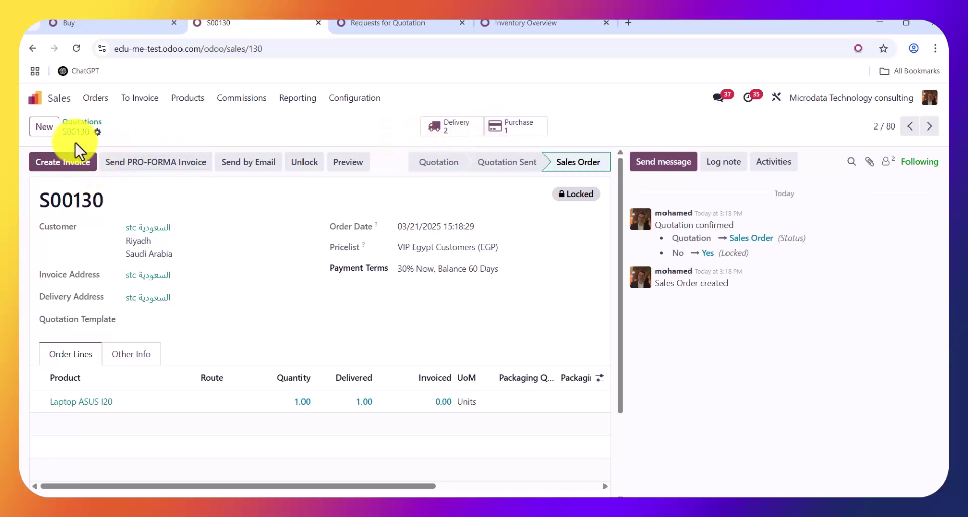
# Compare the two newest sales orders with the source documents of the two newest Asus factory in China purchase orders
pyautogui.click(80, 123)
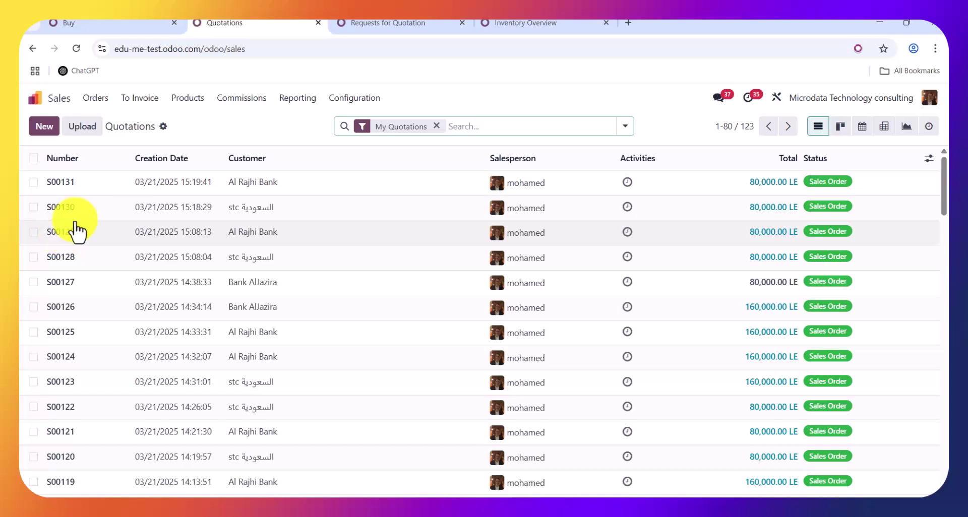
pyautogui.click(382, 21)
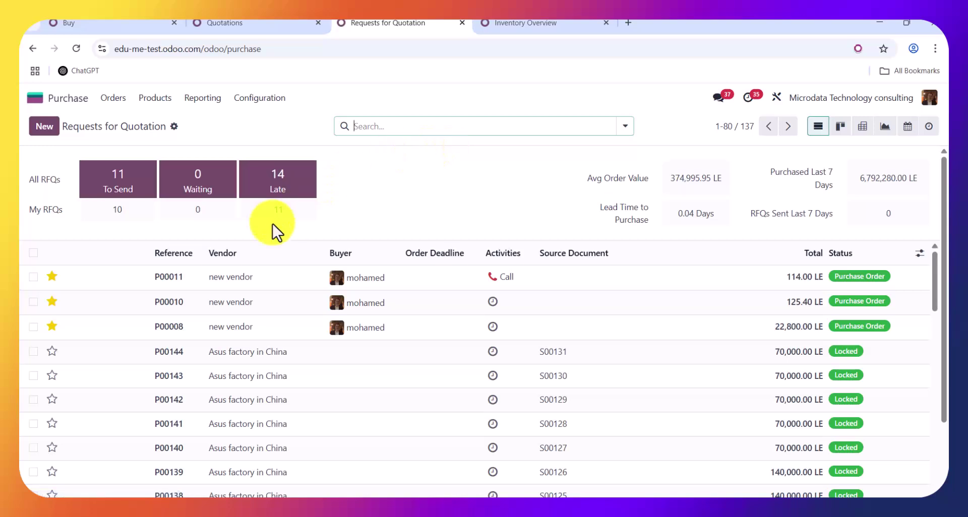
pyautogui.click(33, 352)
pyautogui.click(33, 375)
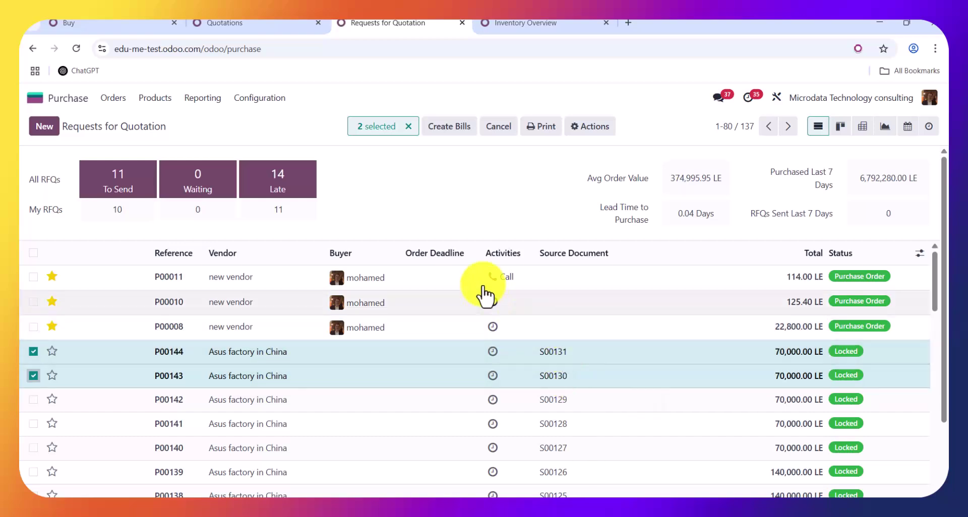
pyautogui.click(273, 27)
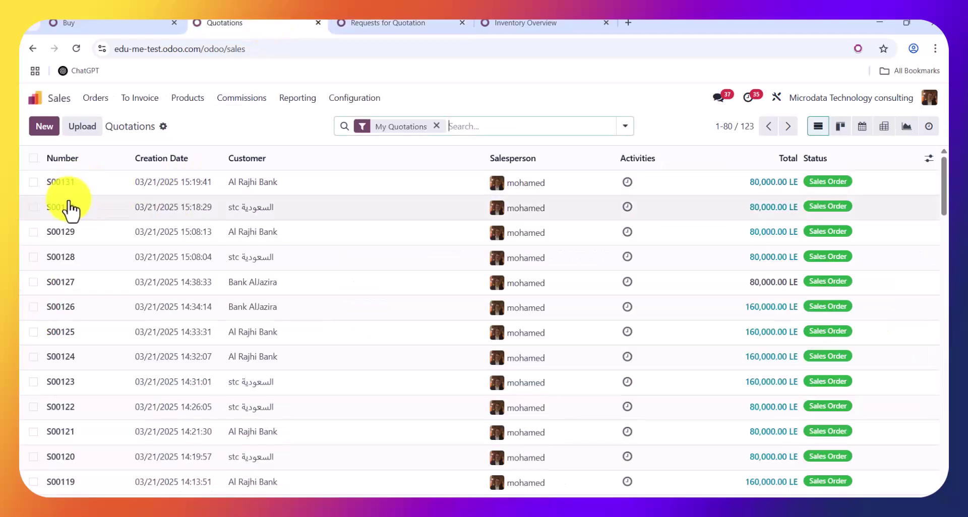
pyautogui.click(394, 23)
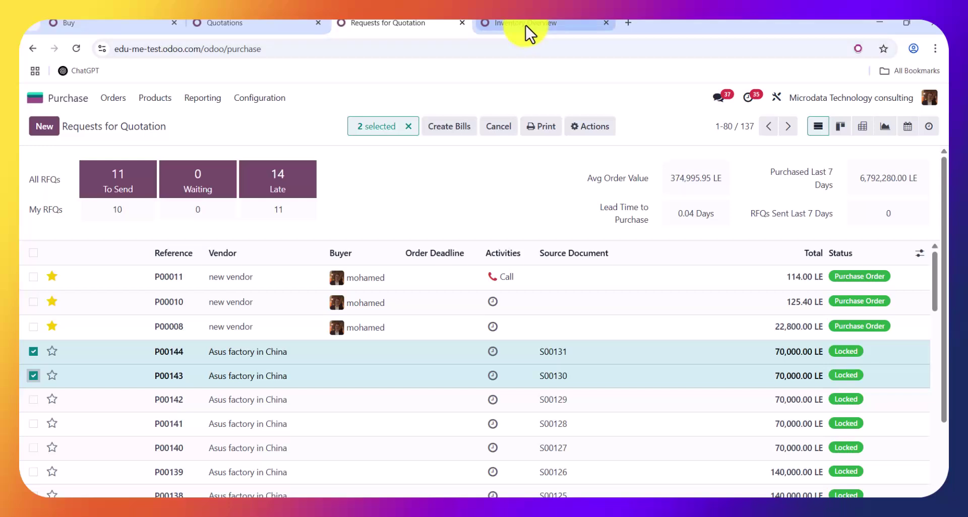
pyautogui.moveTo(525, 25)
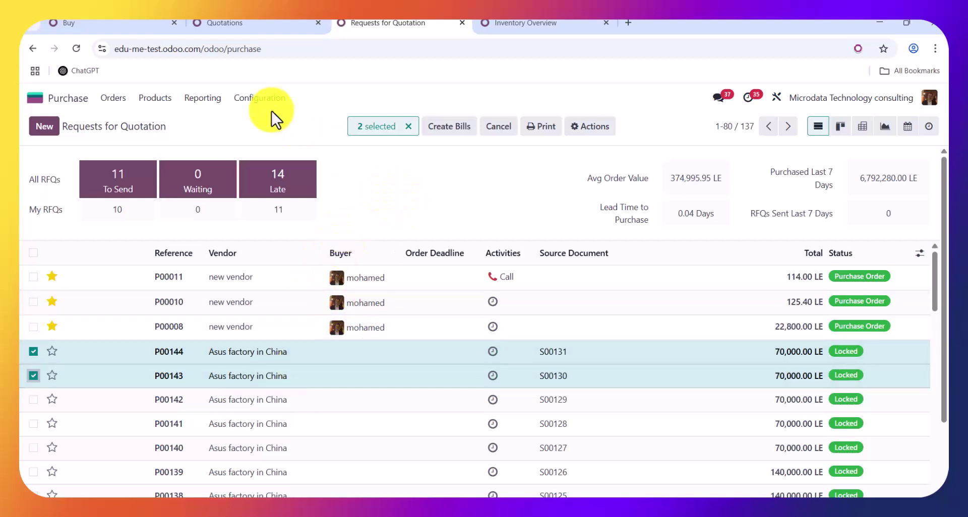
# Set Propagation of Procurement Group to Leave Empty on the Buy route's MAWH/Stock rule, and save the rule and route
pyautogui.click(113, 23)
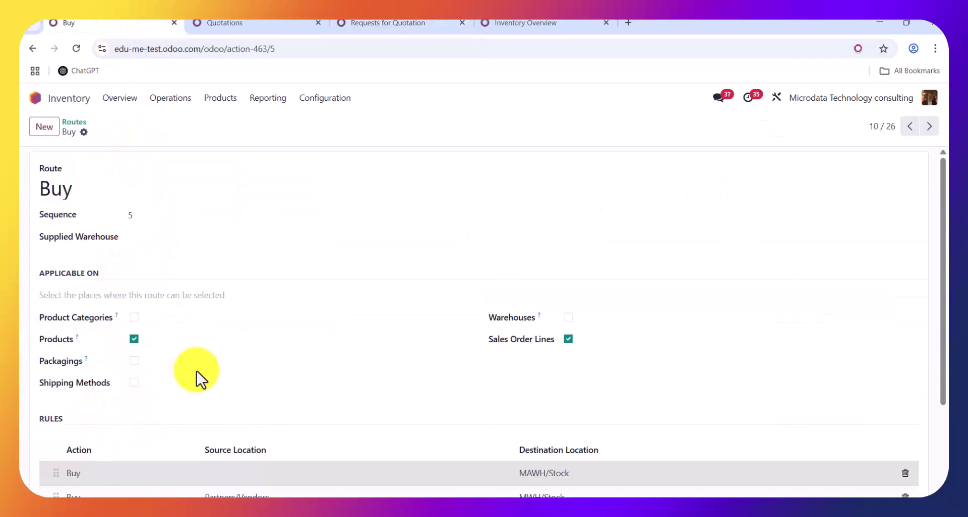
pyautogui.click(531, 479)
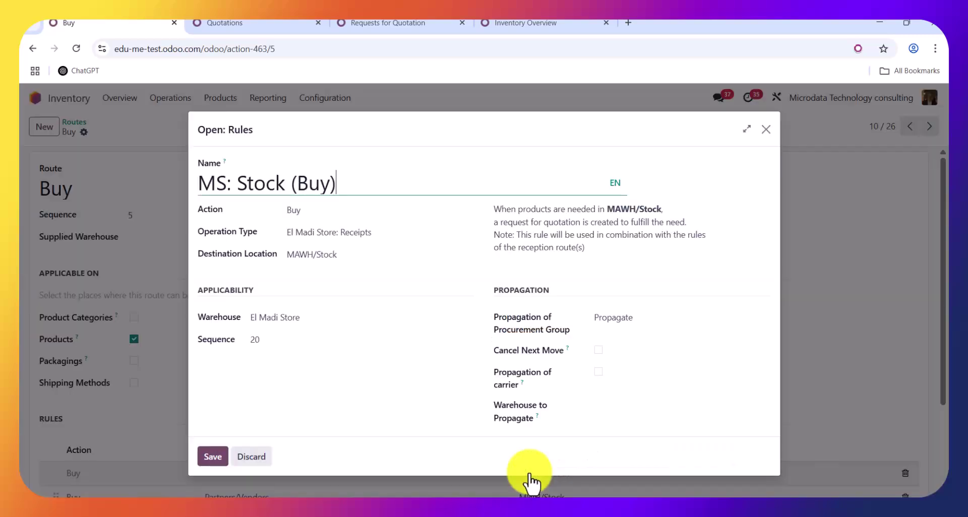
pyautogui.click(603, 323)
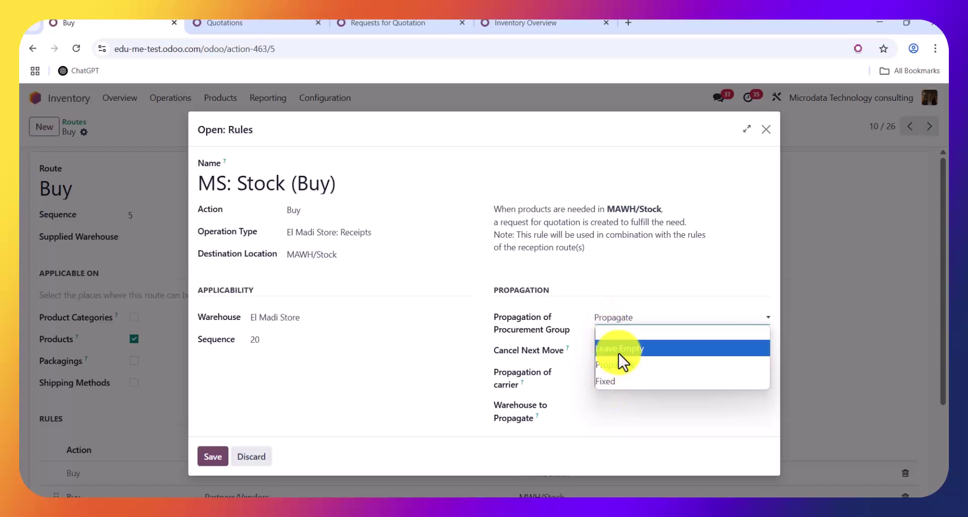
pyautogui.click(618, 351)
pyautogui.click(213, 457)
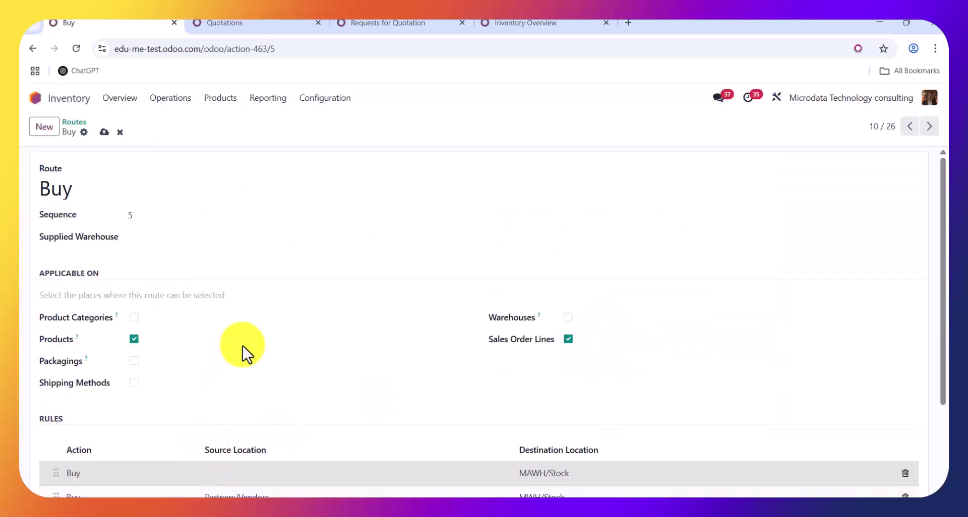
pyautogui.click(103, 133)
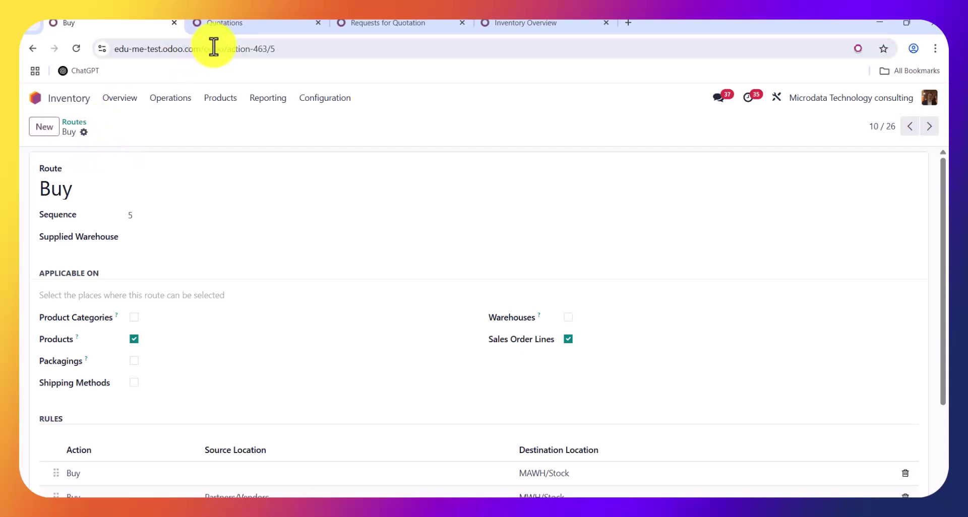
# Create a new quotation for stc السعودية with El Madi Store as its delivery warehouse
pyautogui.click(250, 25)
pyautogui.click(46, 130)
pyautogui.click(161, 225)
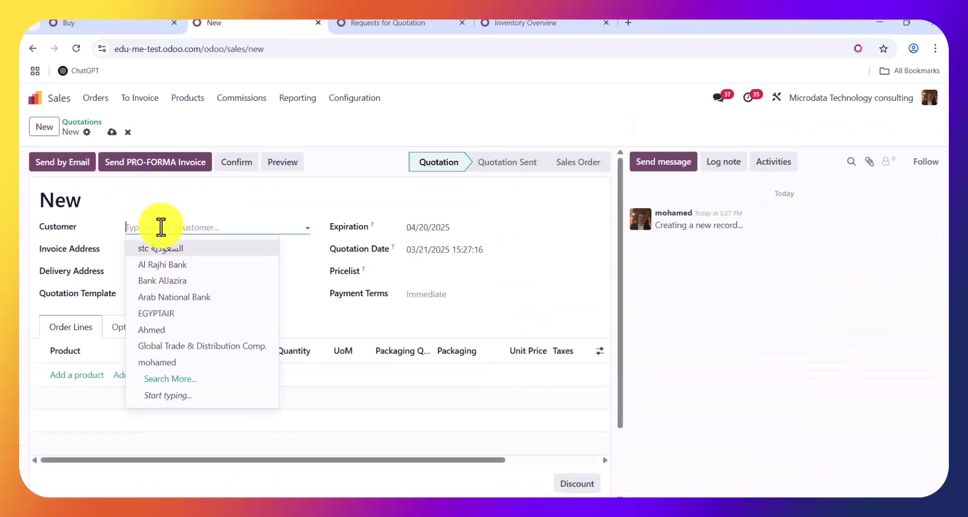
pyautogui.click(165, 251)
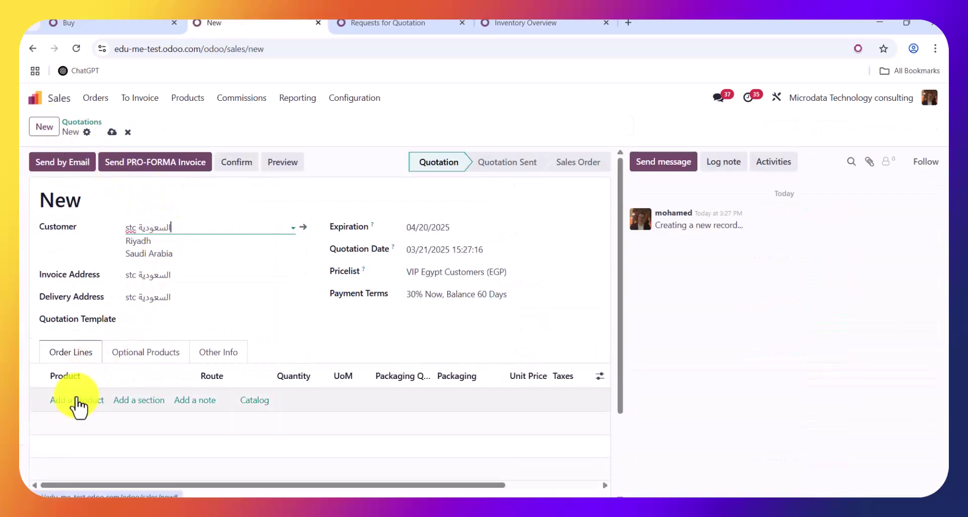
pyautogui.click(232, 350)
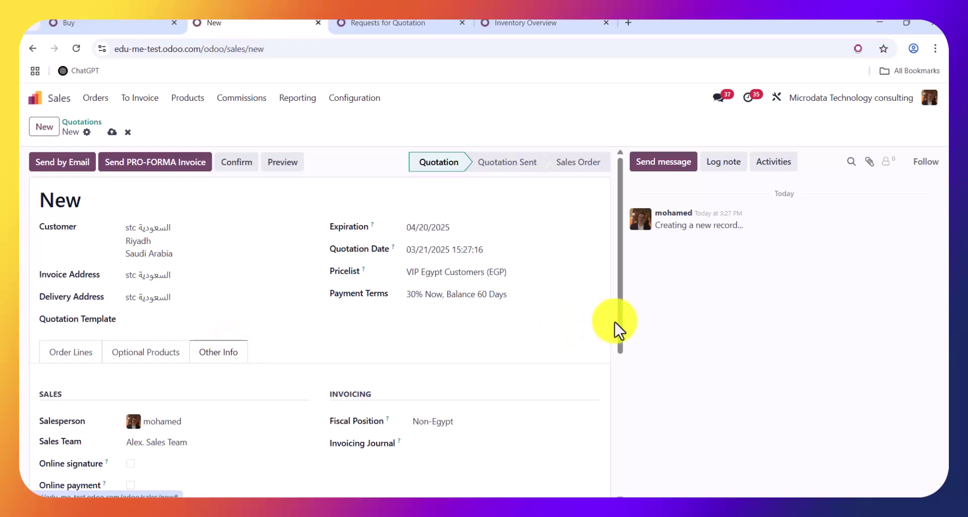
pyautogui.moveTo(618, 321); pyautogui.dragTo(618, 421)
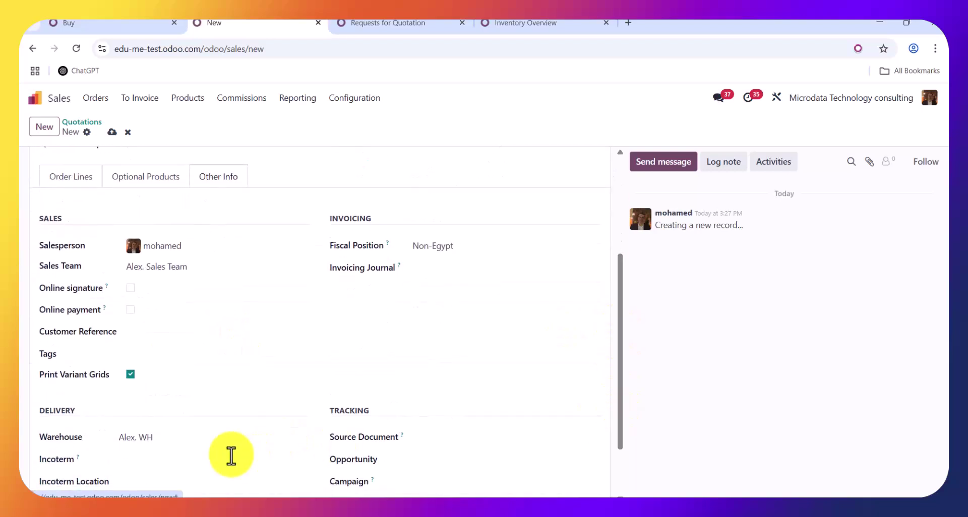
pyautogui.click(206, 437)
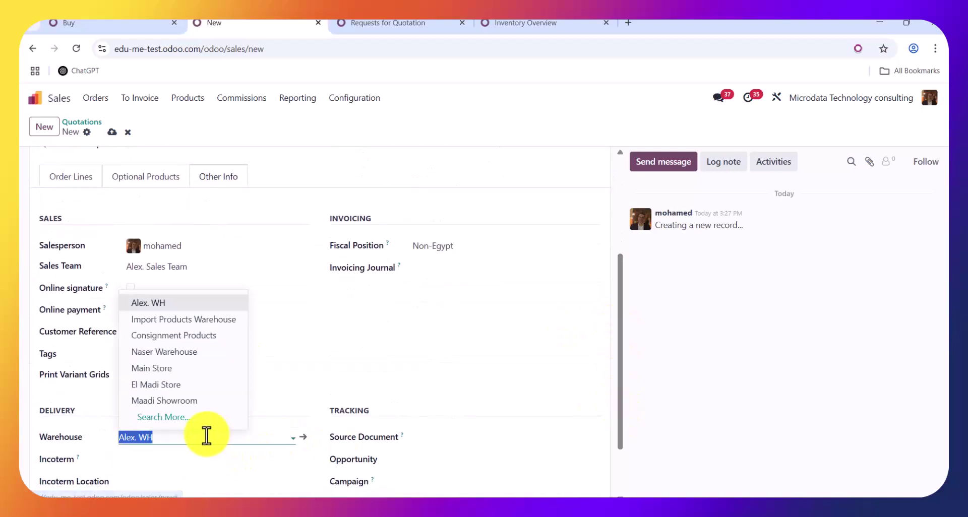
pyautogui.click(183, 385)
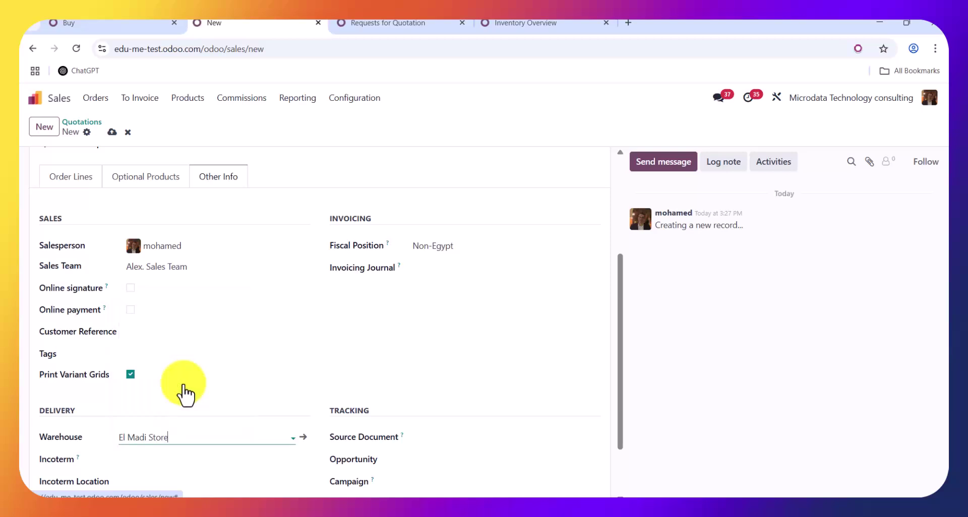
# Add Laptop ASUS I20 to the stc السعودية quotation, save it, and confirm it as a sales order
pyautogui.click(76, 177)
pyautogui.click(71, 291)
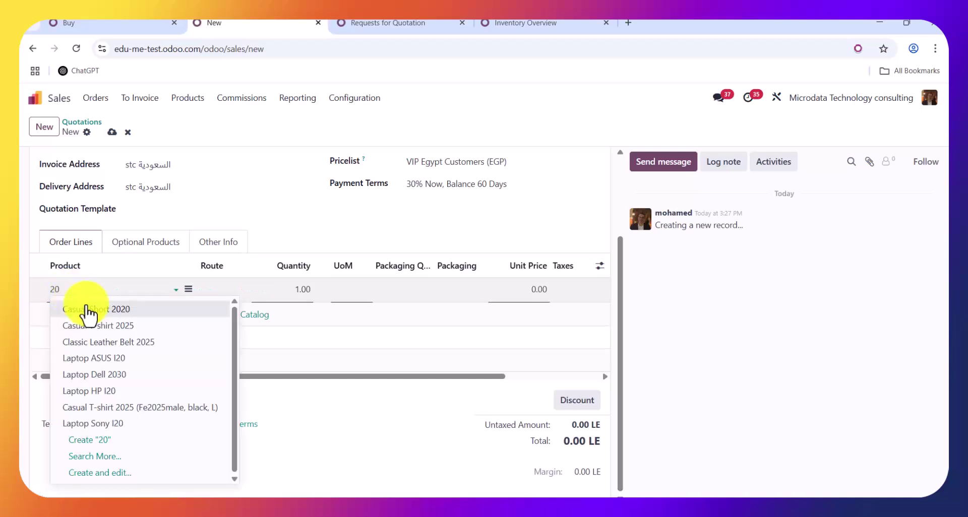
pyautogui.click(129, 360)
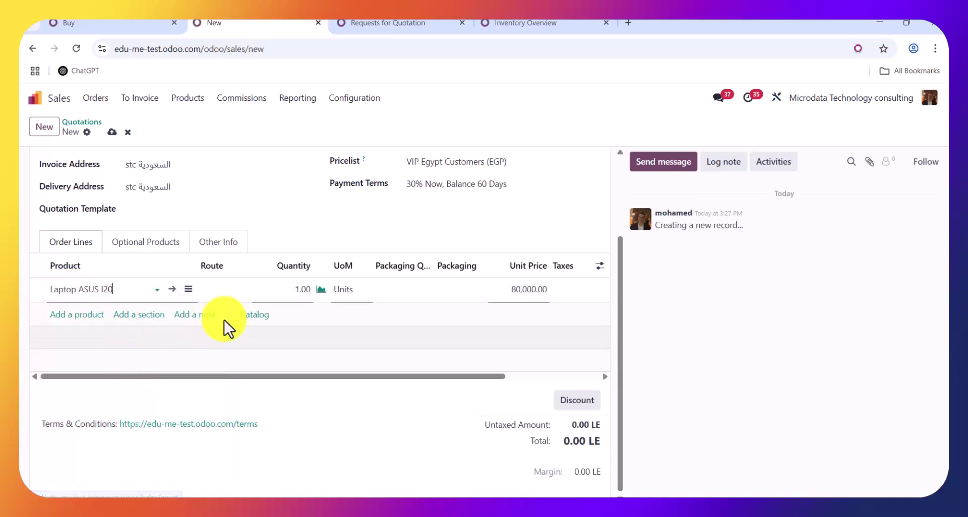
pyautogui.click(111, 133)
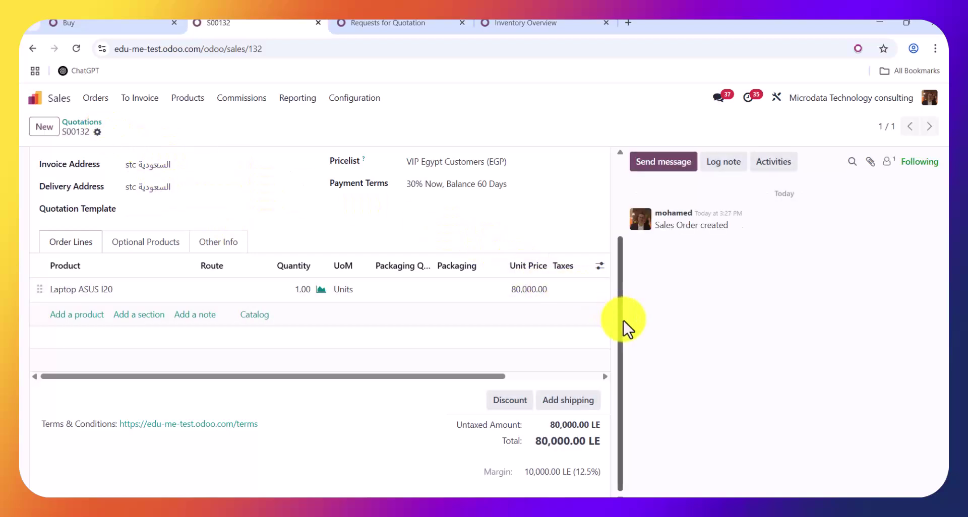
pyautogui.moveTo(620, 318); pyautogui.dragTo(620, 205)
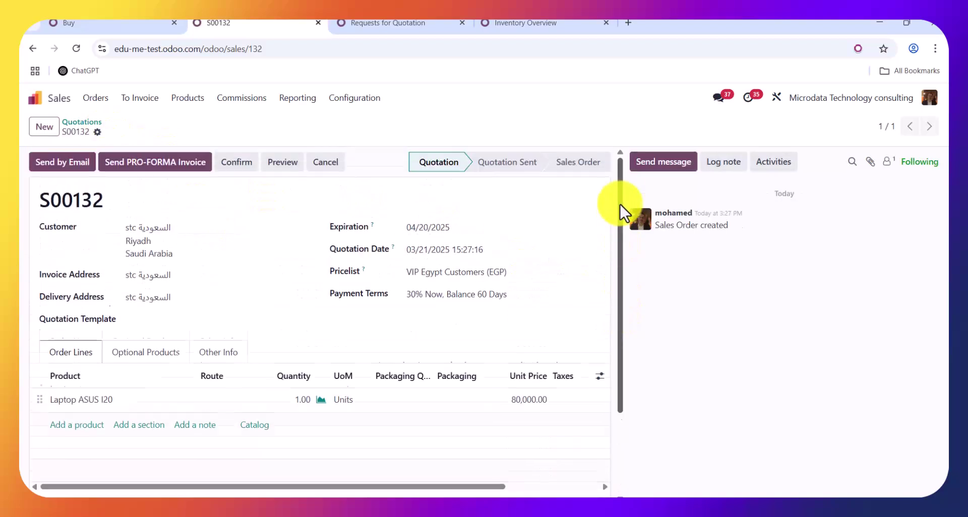
pyautogui.click(234, 171)
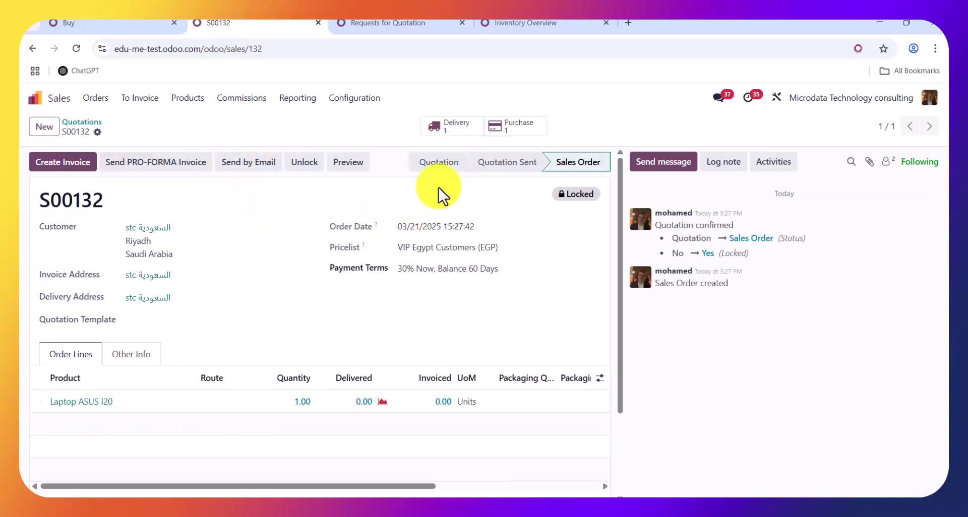
# Examine the RFQ linked to the new stc السعودية order and its source document in the requests for quotation list
pyautogui.click(512, 129)
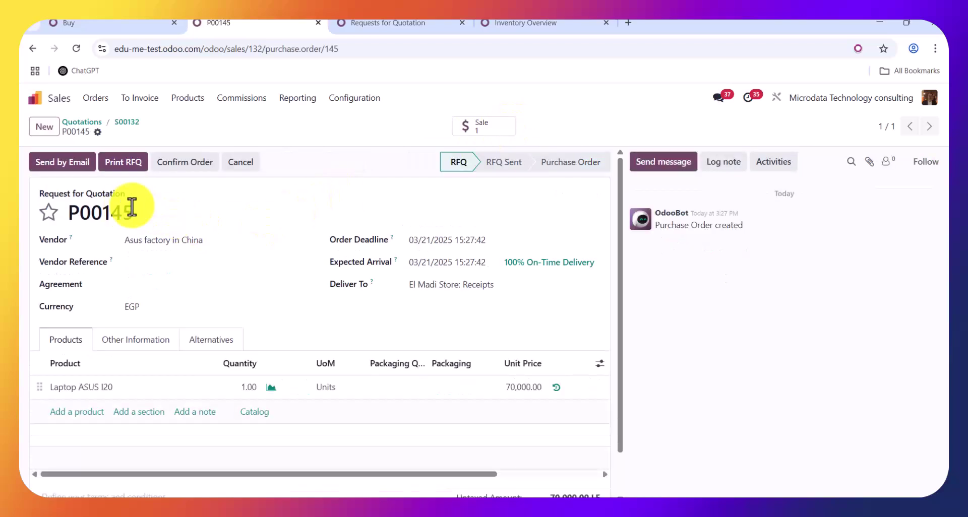
pyautogui.click(127, 122)
pyautogui.click(386, 25)
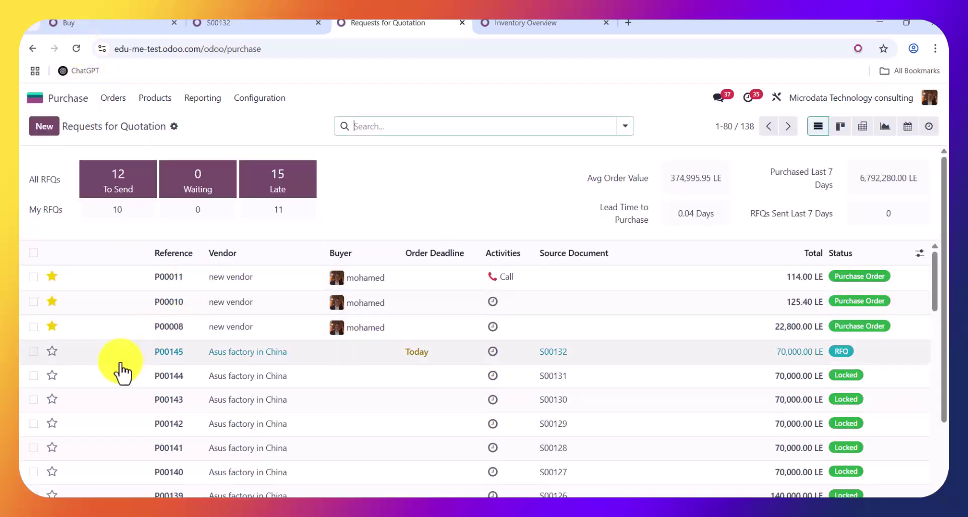
pyautogui.click(33, 352)
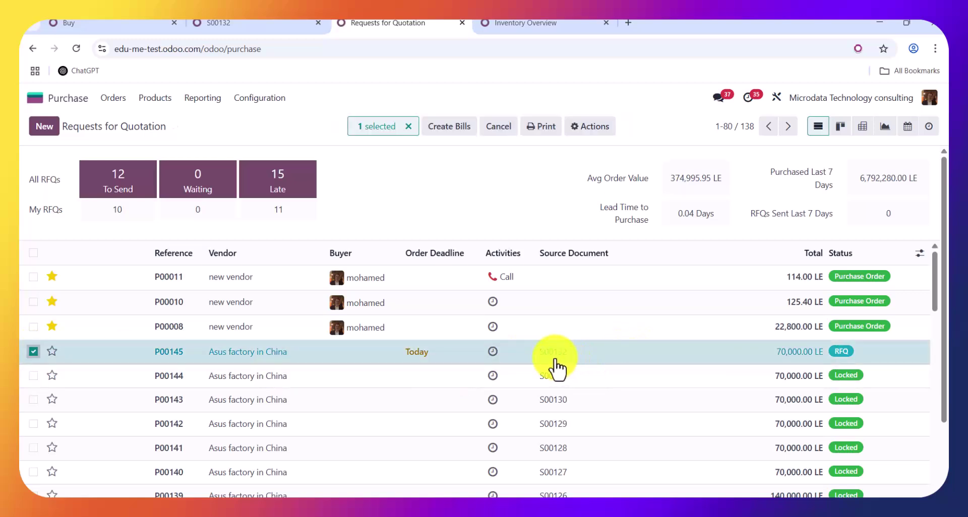
# Duplicate the new stc السعودية sales order and change the copy's customer to EGYPTAIR
pyautogui.click(272, 22)
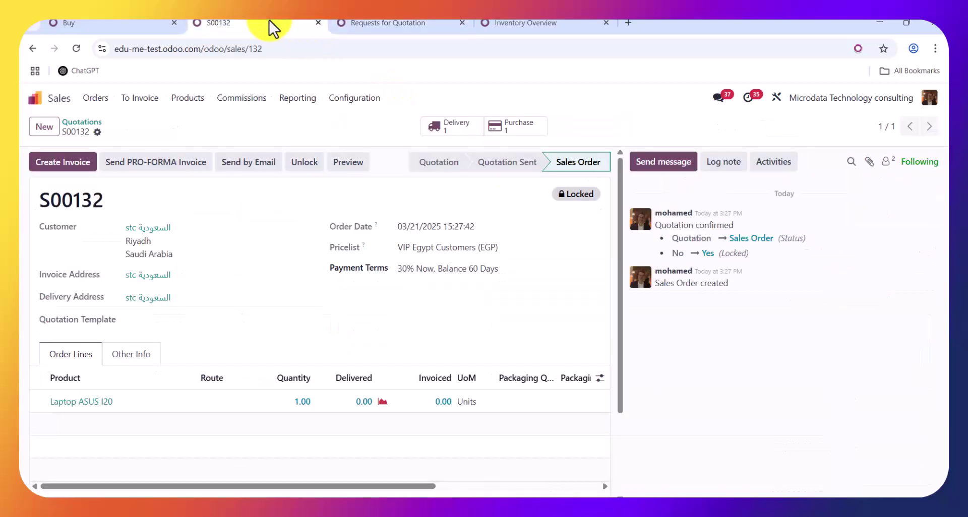
pyautogui.click(97, 132)
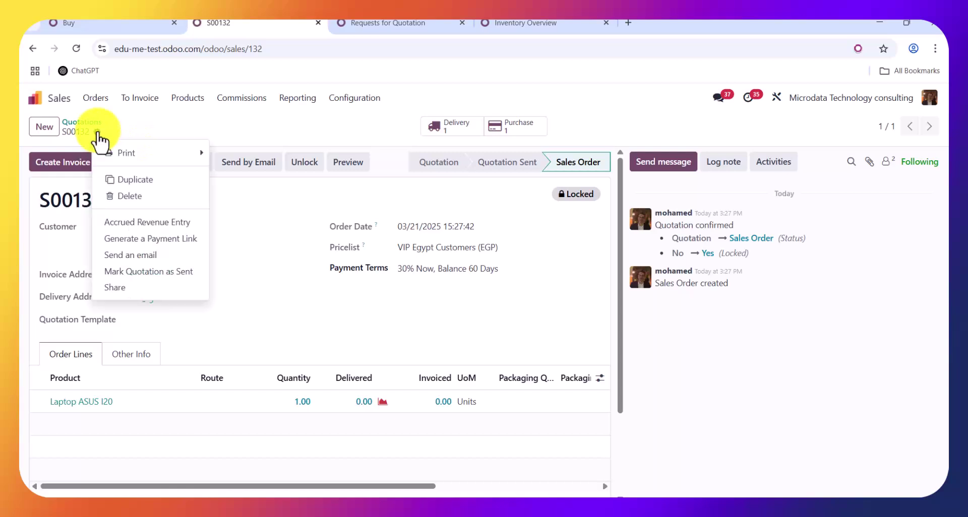
pyautogui.click(129, 179)
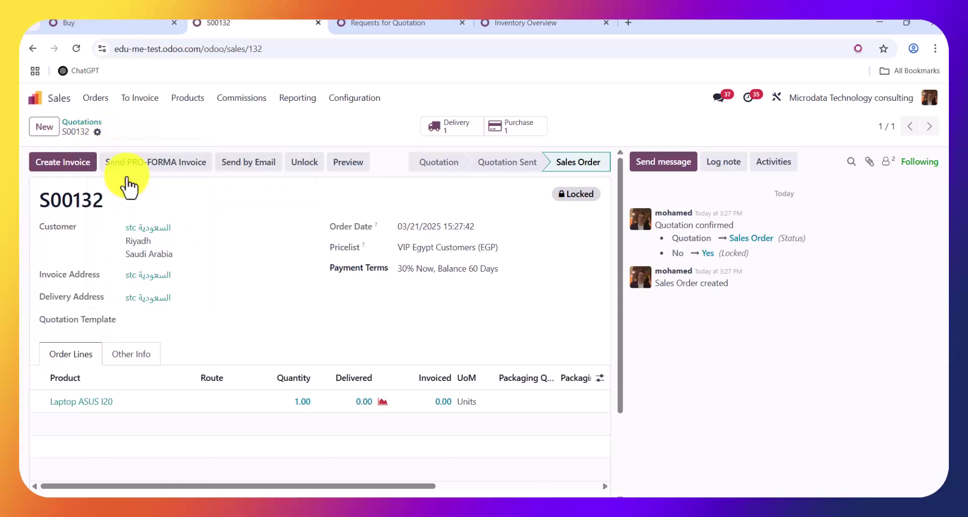
pyautogui.click(169, 228)
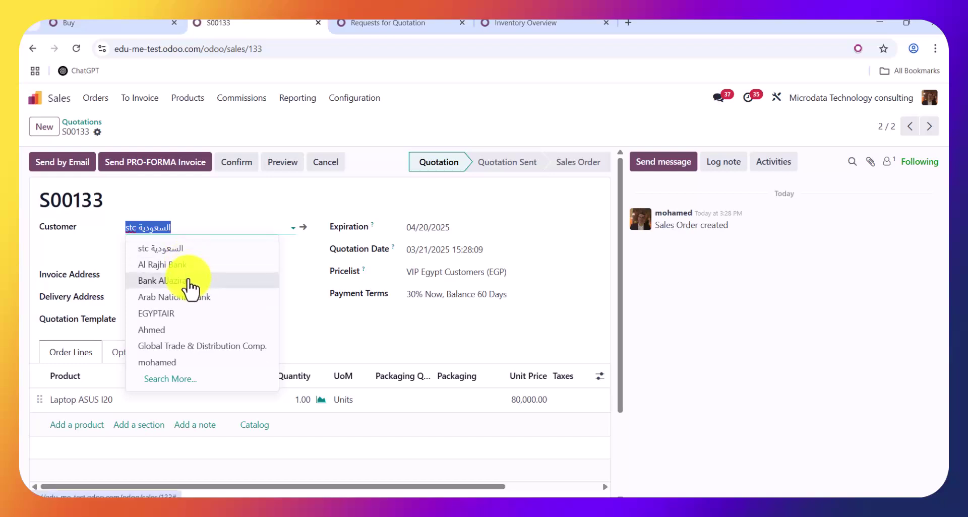
pyautogui.click(190, 312)
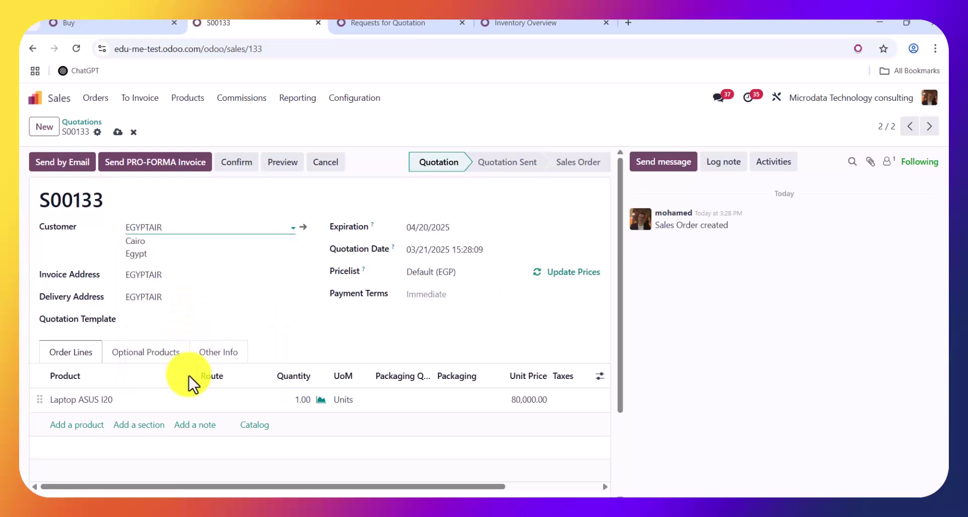
# Set the EGYPTAIR quotation's delivery warehouse to El Madi Store and return to its order lines
pyautogui.click(236, 356)
pyautogui.moveTo(619, 330); pyautogui.dragTo(613, 447)
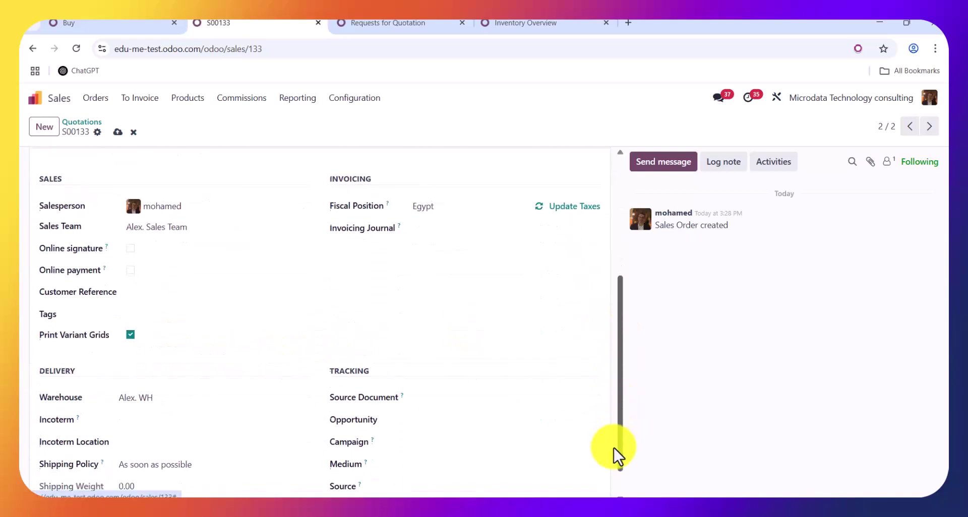
pyautogui.click(169, 399)
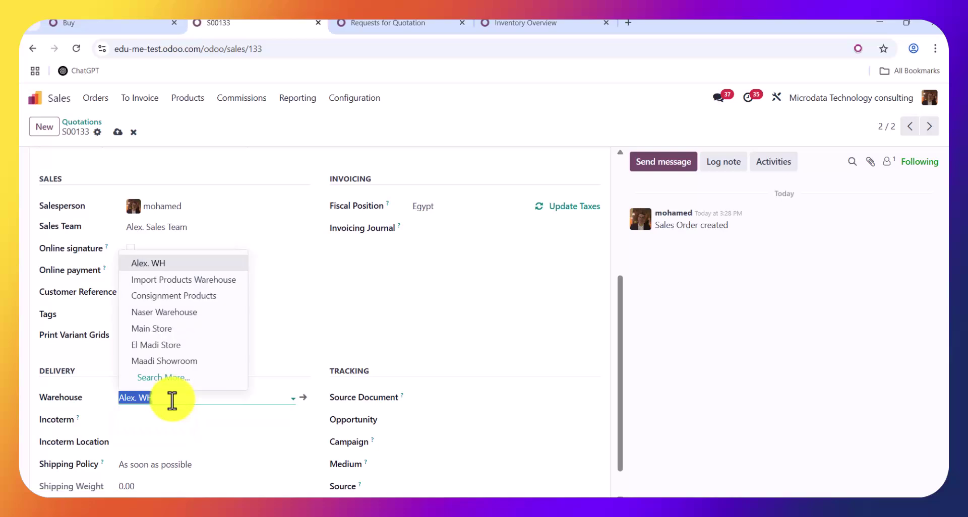
pyautogui.click(178, 346)
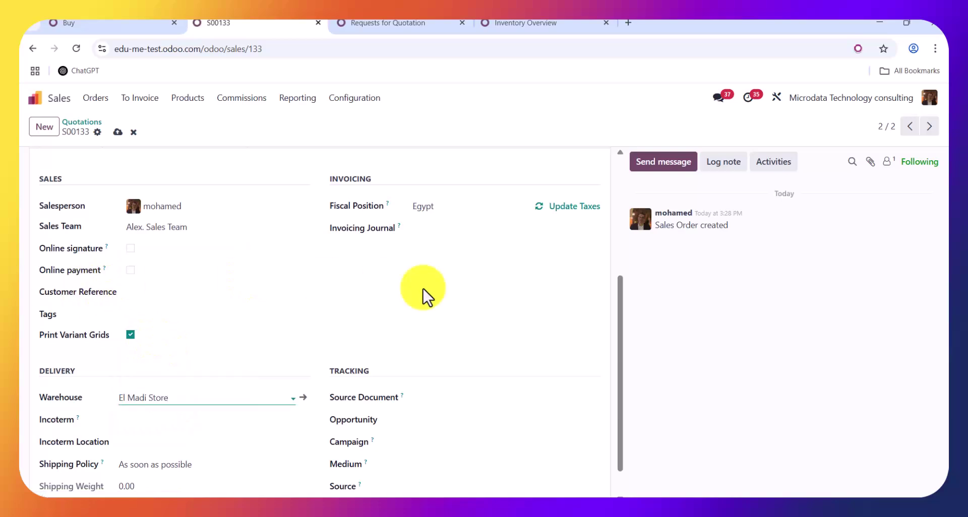
pyautogui.moveTo(621, 369); pyautogui.dragTo(620, 216)
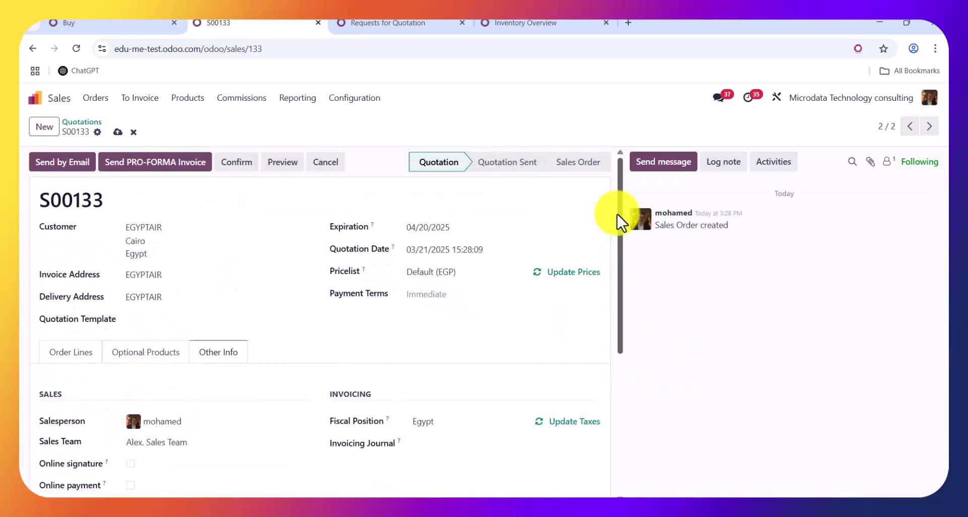
pyautogui.click(61, 358)
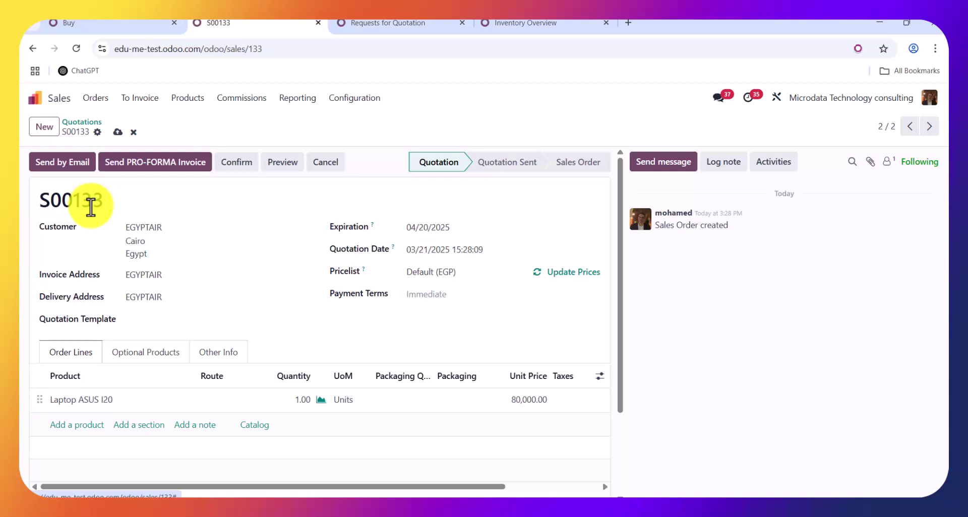
# Confirm the EGYPTAIR quotation as a sales order and compare it with the preceding stc السعودية order
pyautogui.click(240, 168)
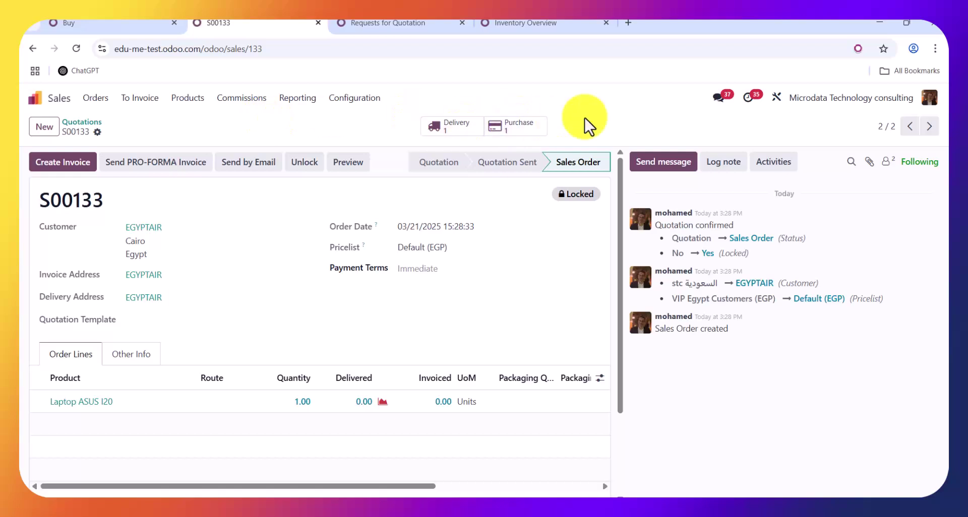
pyautogui.click(909, 129)
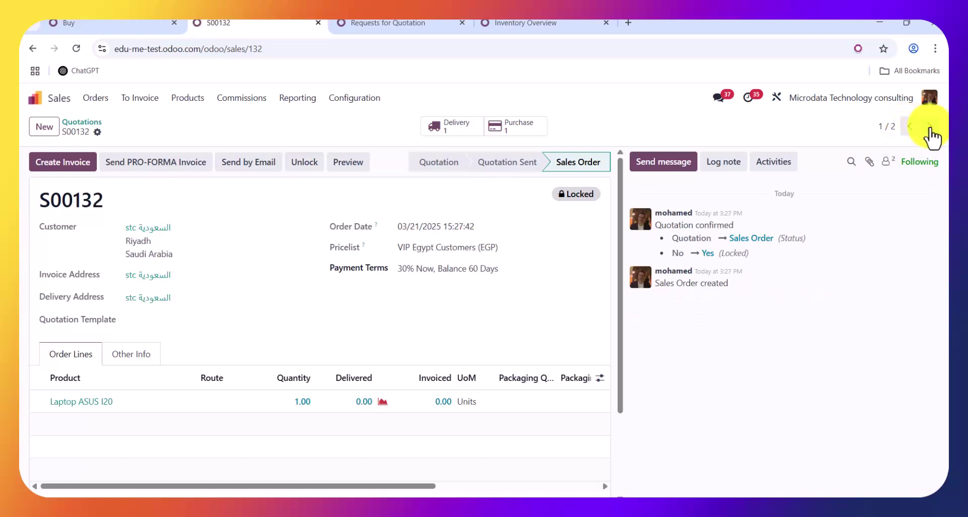
pyautogui.click(930, 132)
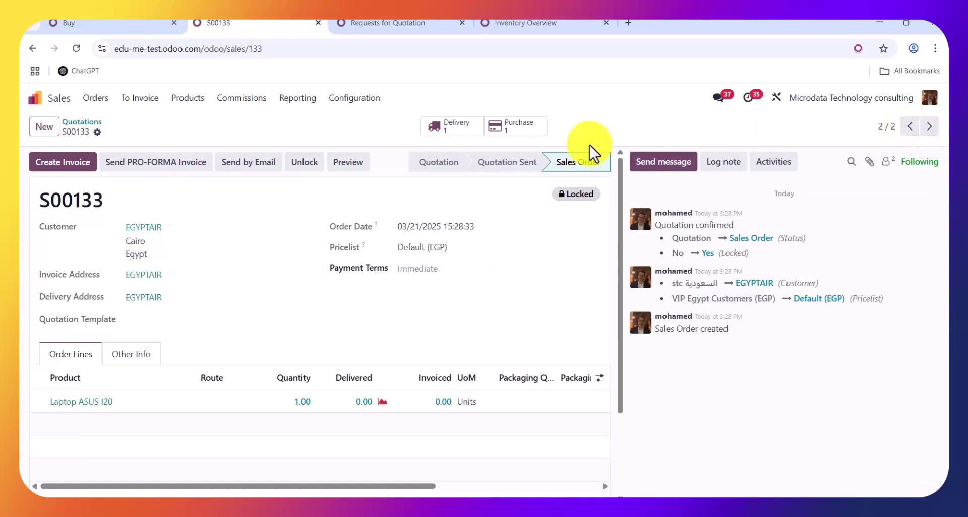
# Examine the purchase RFQ linked to the stc السعودية order and the one linked to the EGYPTAIR order, comparing the ordered quantity
pyautogui.click(910, 131)
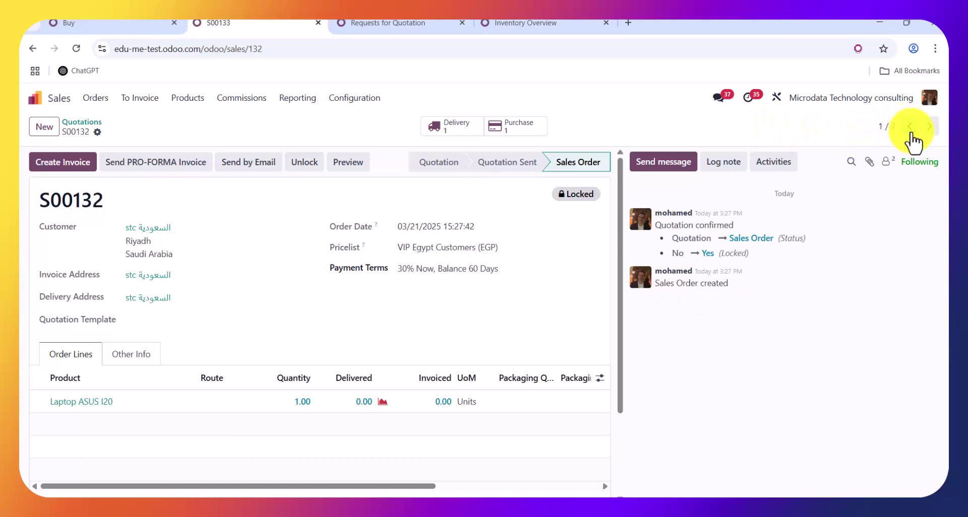
pyautogui.click(506, 132)
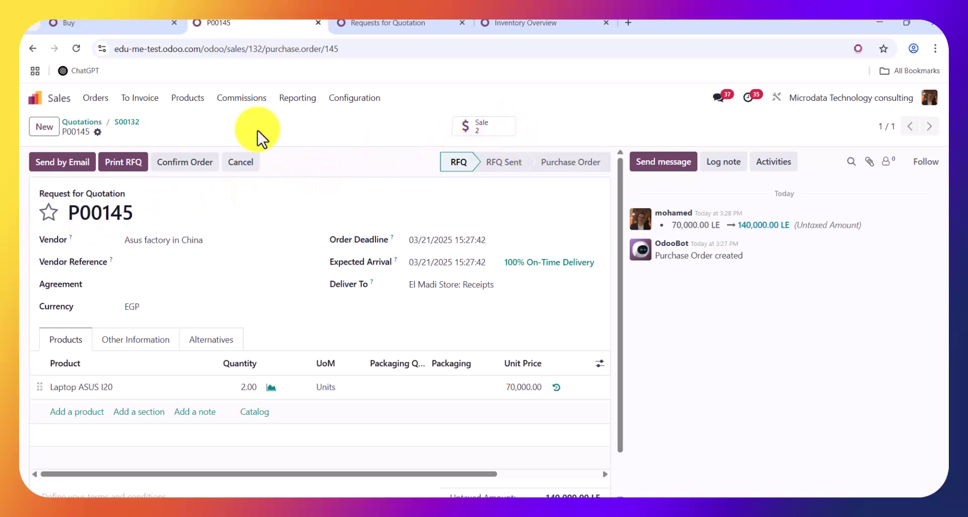
pyautogui.click(127, 122)
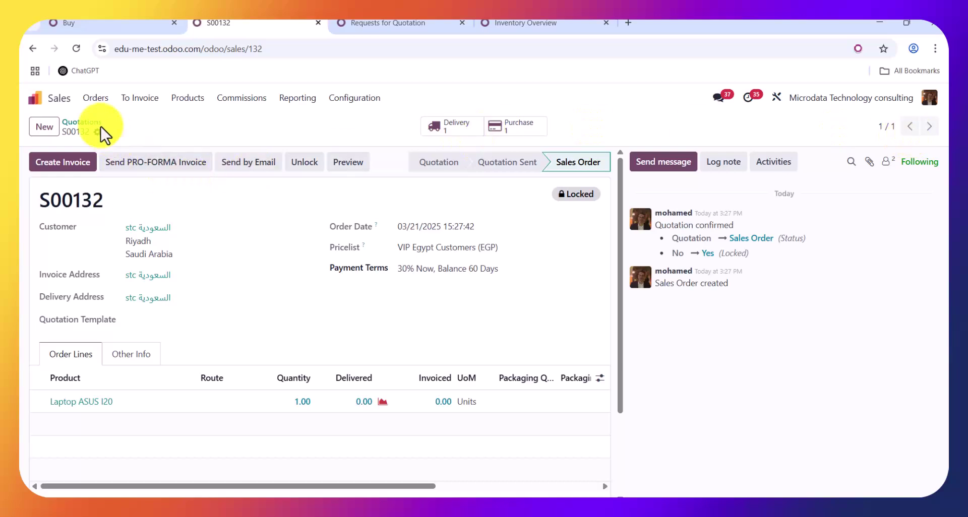
pyautogui.click(83, 123)
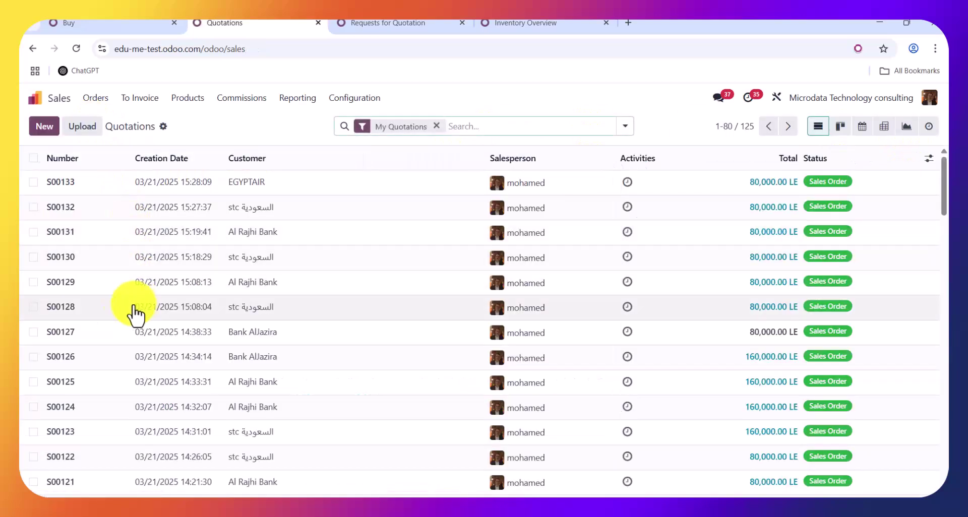
pyautogui.click(54, 192)
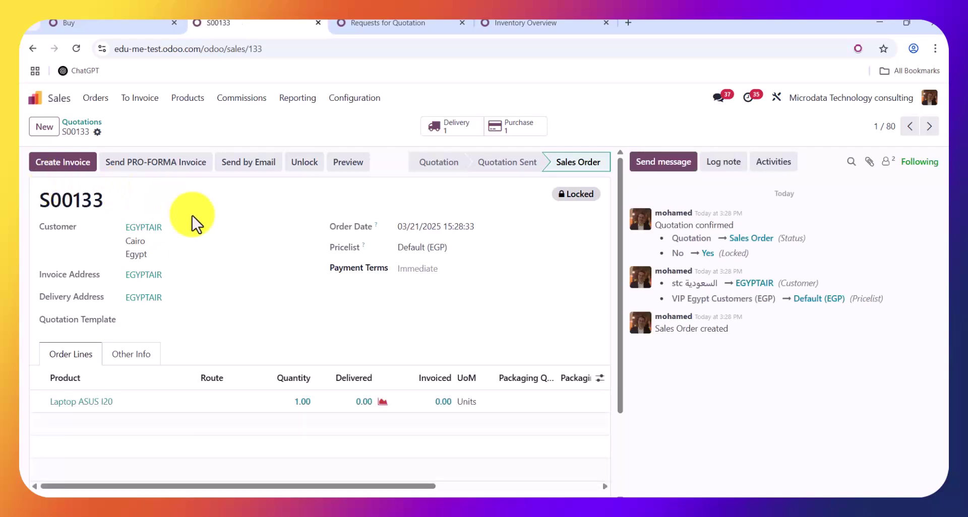
pyautogui.click(518, 132)
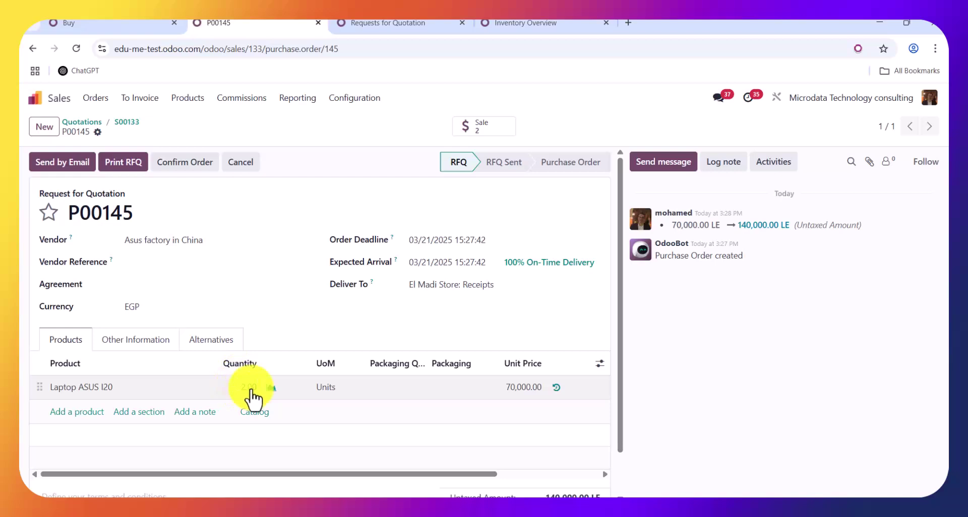
pyautogui.click(122, 124)
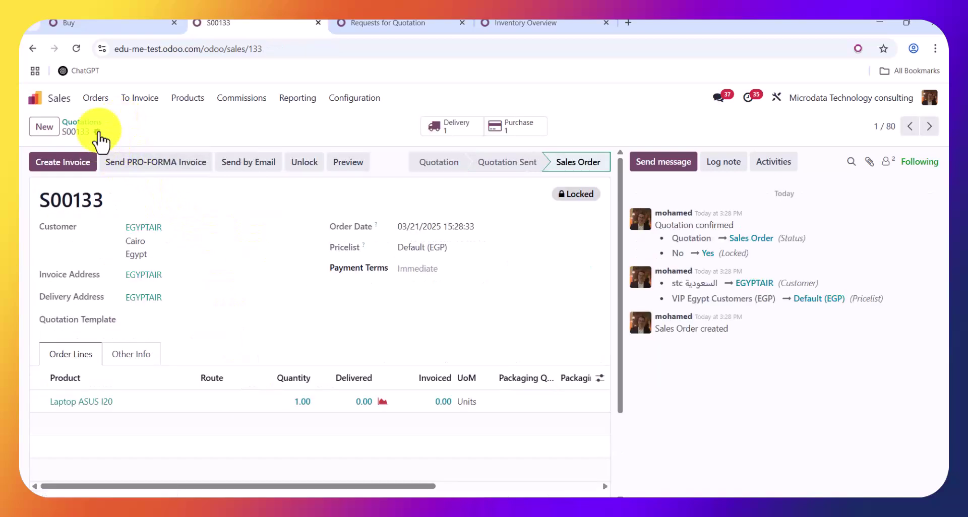
pyautogui.click(92, 122)
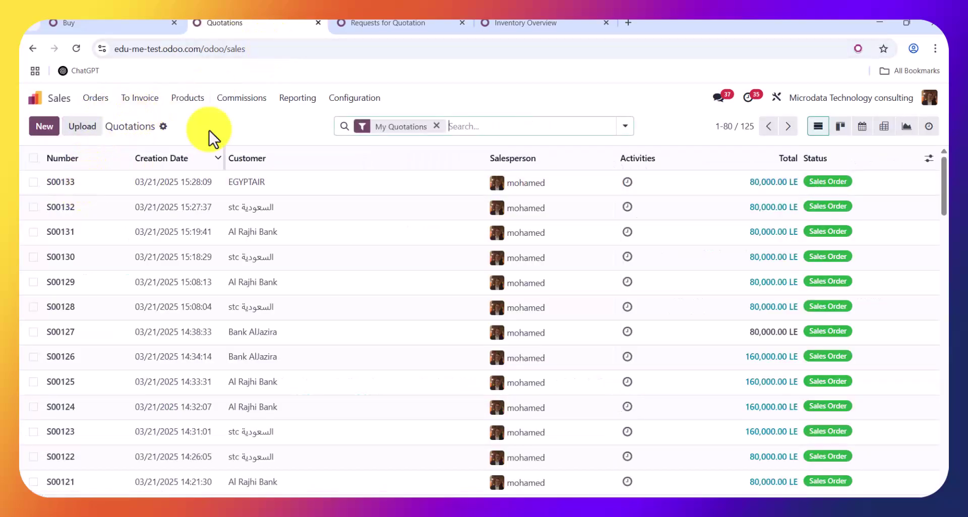
# Refresh the requests for quotation list and examine the source documents of the newest Asus factory in China RFQ
pyautogui.click(383, 23)
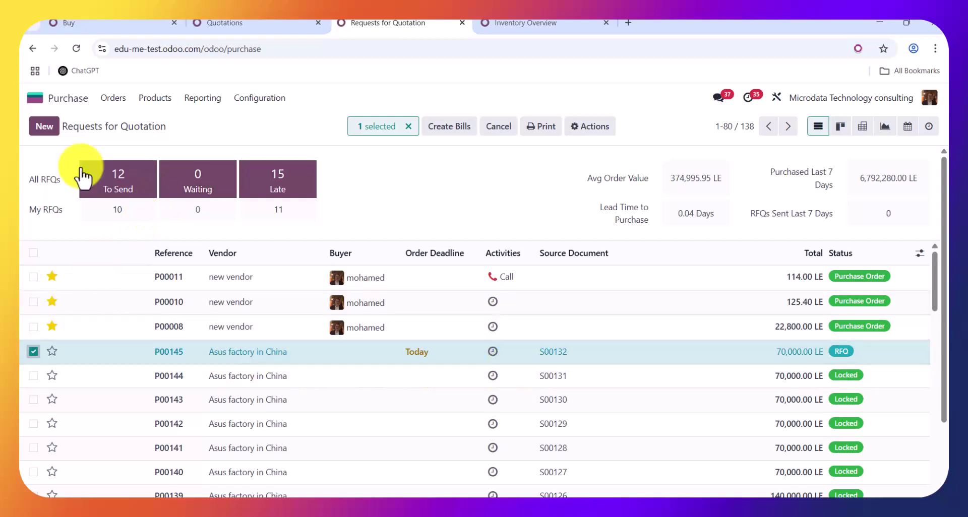
pyautogui.click(76, 48)
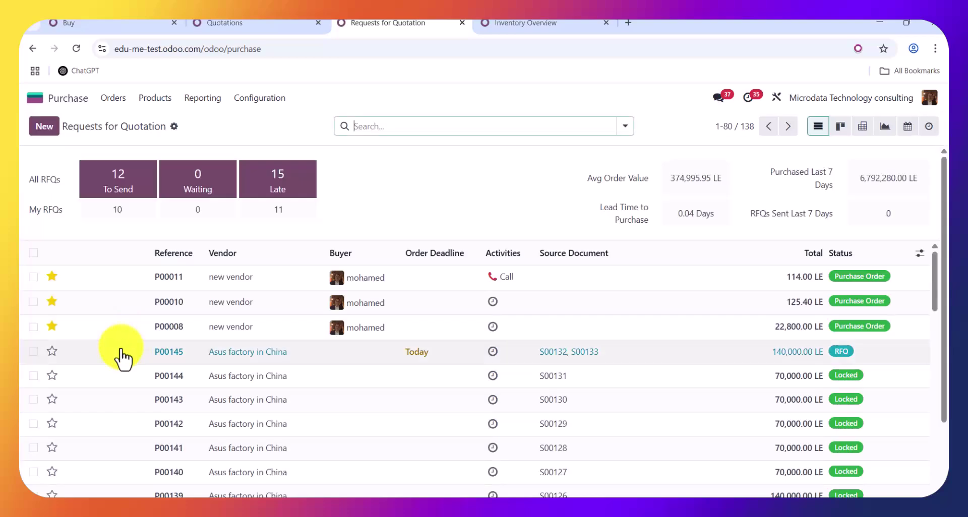
pyautogui.click(34, 352)
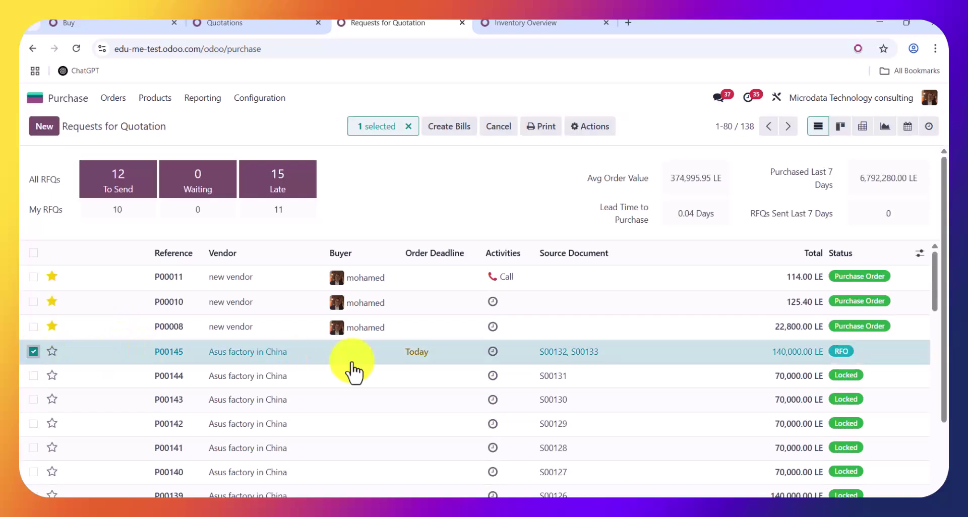
# Confirm the combined Asus factory in China RFQ as a purchase order and validate its Laptop ASUS I20 receipt into MAWH/Stock
pyautogui.click(574, 357)
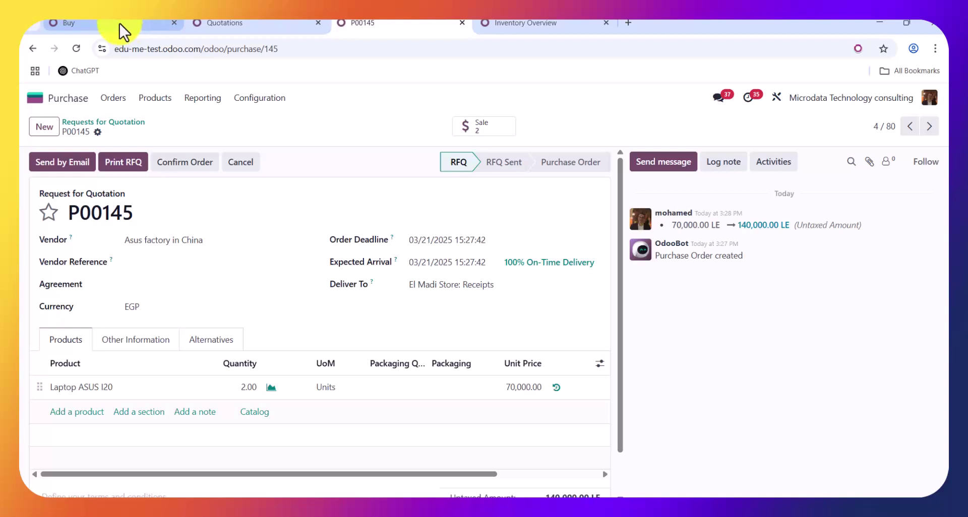
pyautogui.moveTo(123, 33)
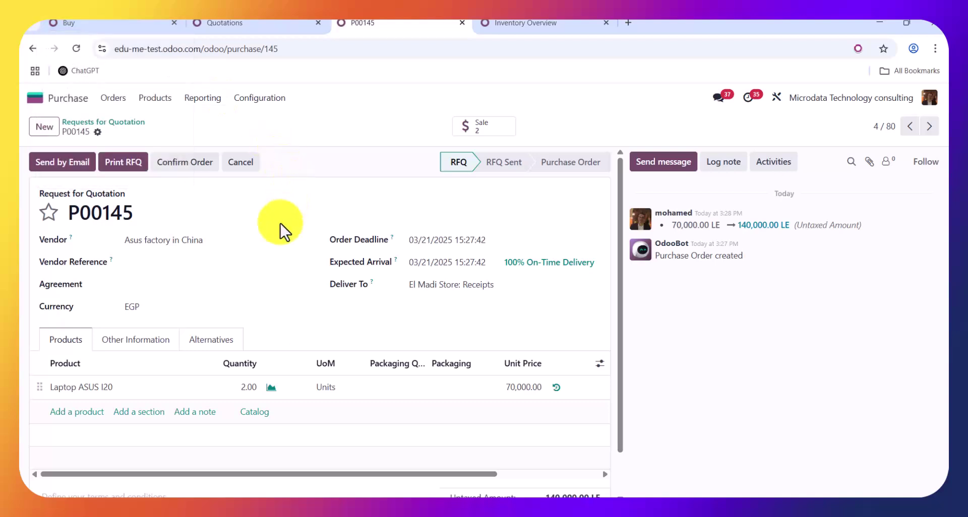
pyautogui.click(192, 167)
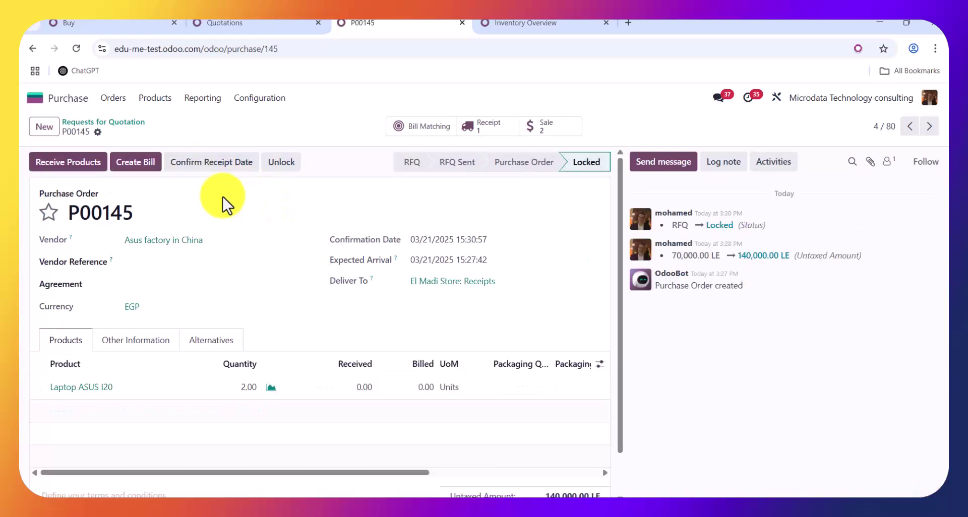
pyautogui.click(78, 162)
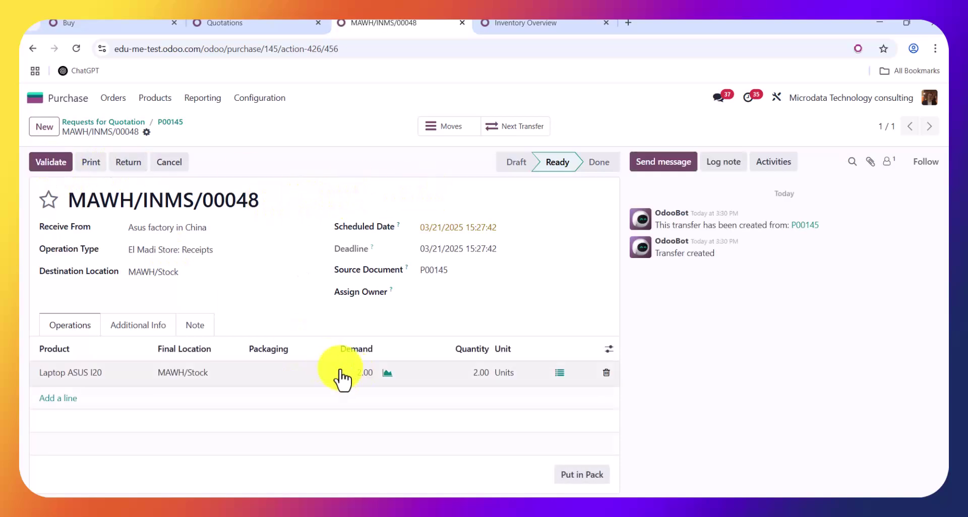
pyautogui.click(53, 162)
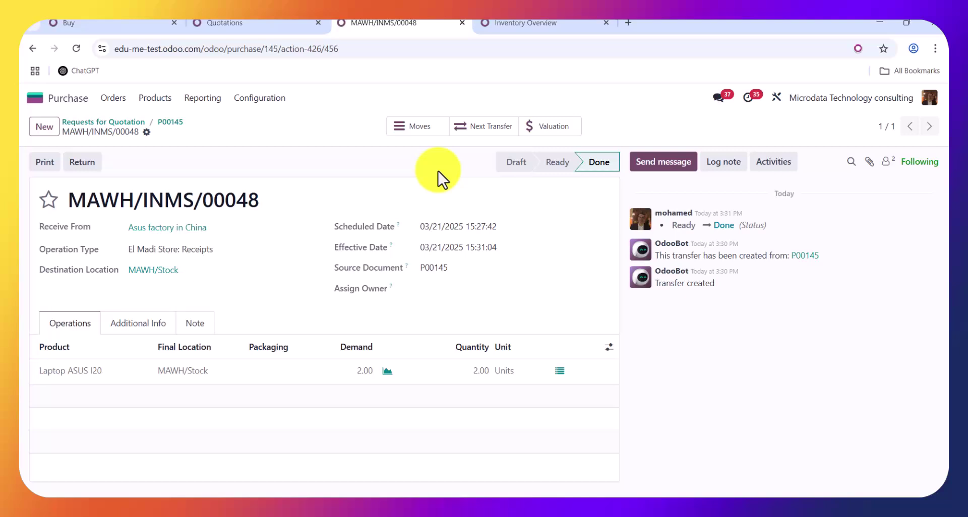
# Validate the stc السعودية and EGYPTAIR delivery orders from the receipt's next transfers and return to the transfer list
pyautogui.click(479, 127)
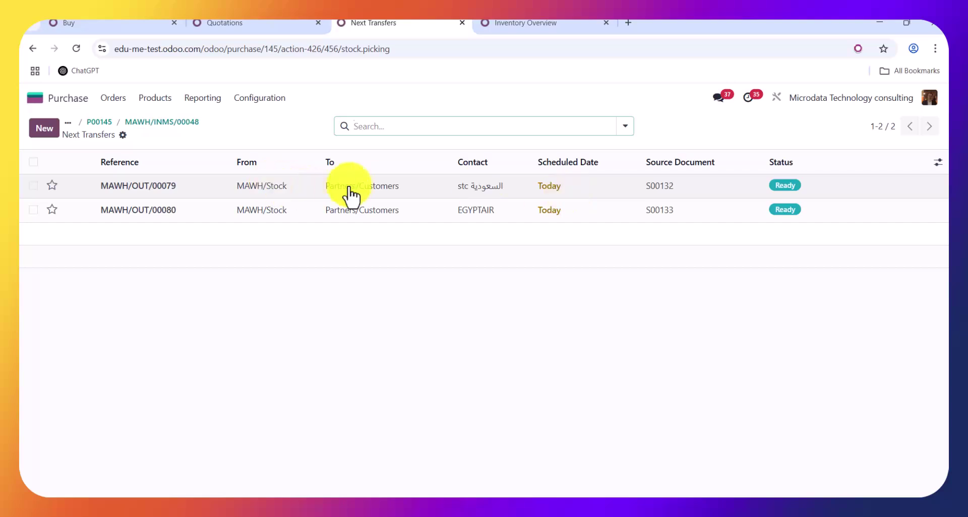
pyautogui.click(278, 198)
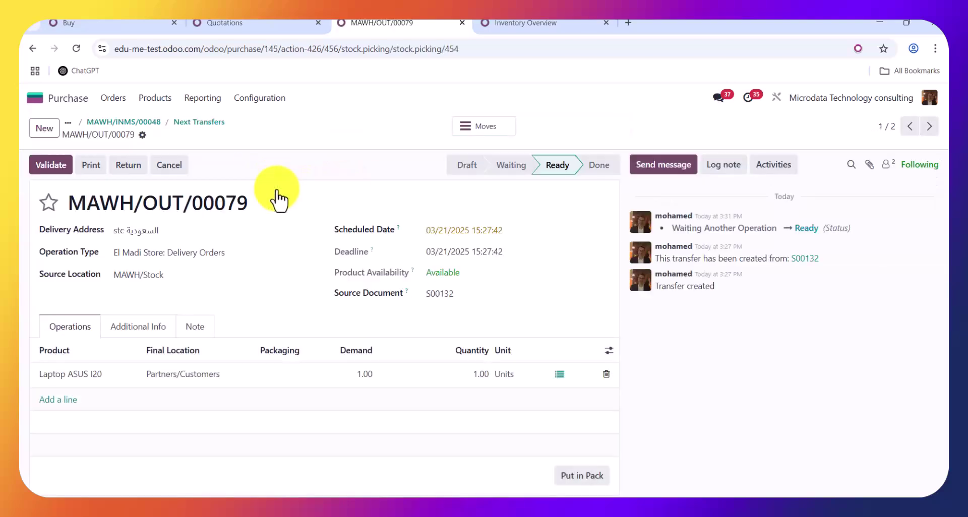
pyautogui.click(50, 165)
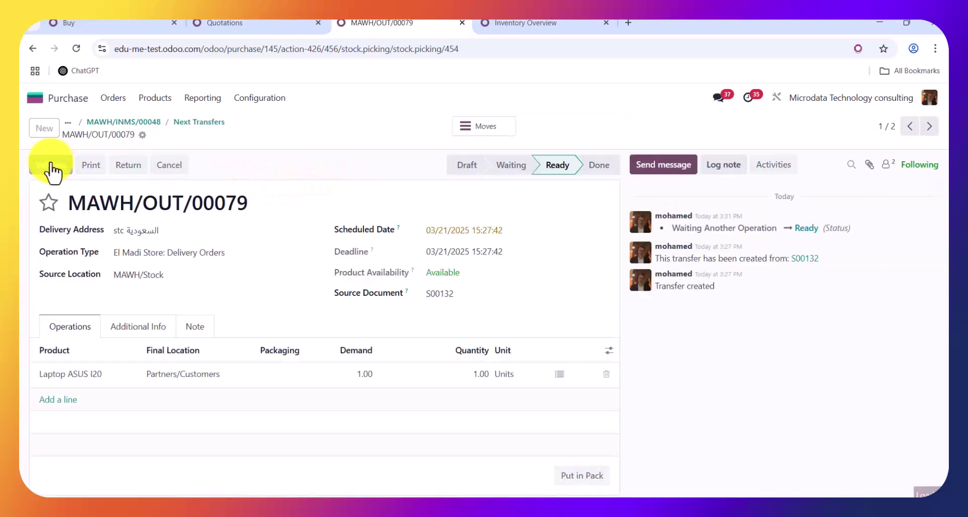
pyautogui.click(203, 124)
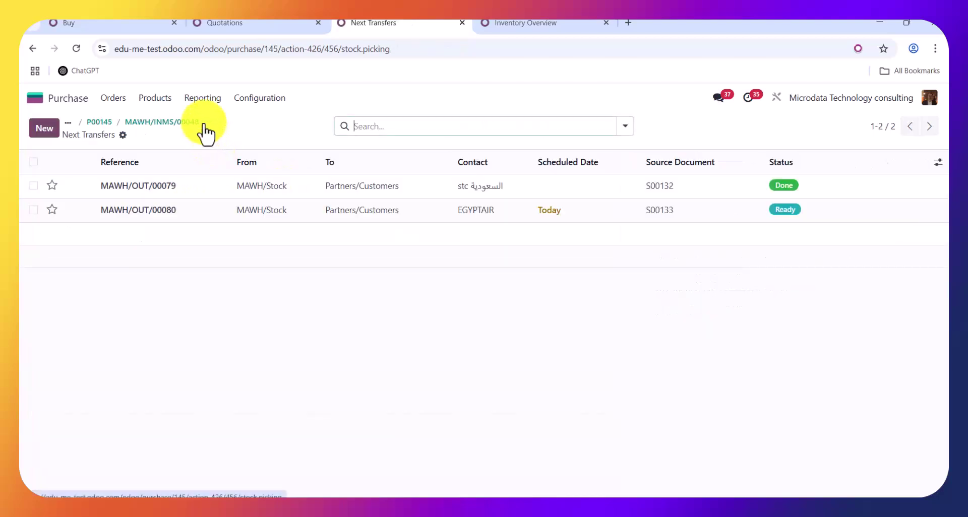
pyautogui.click(479, 211)
pyautogui.click(50, 165)
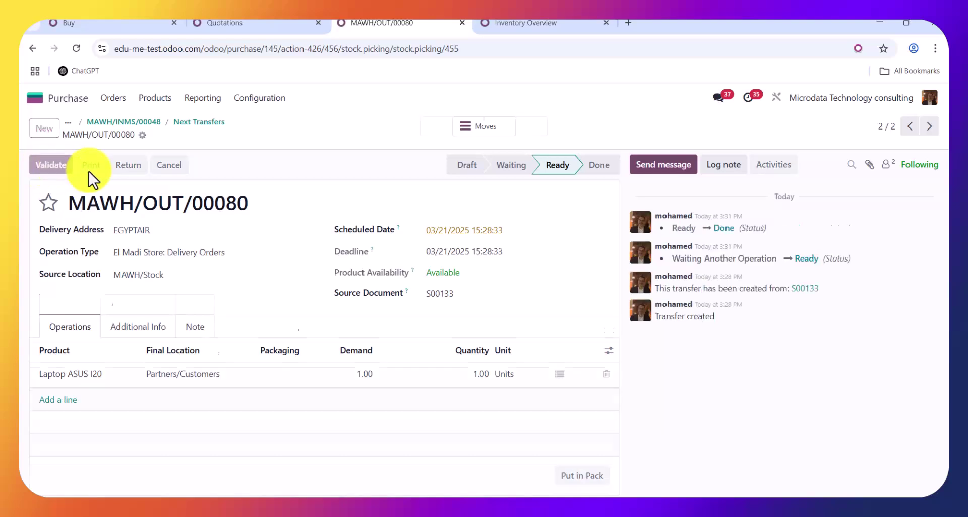
pyautogui.click(201, 122)
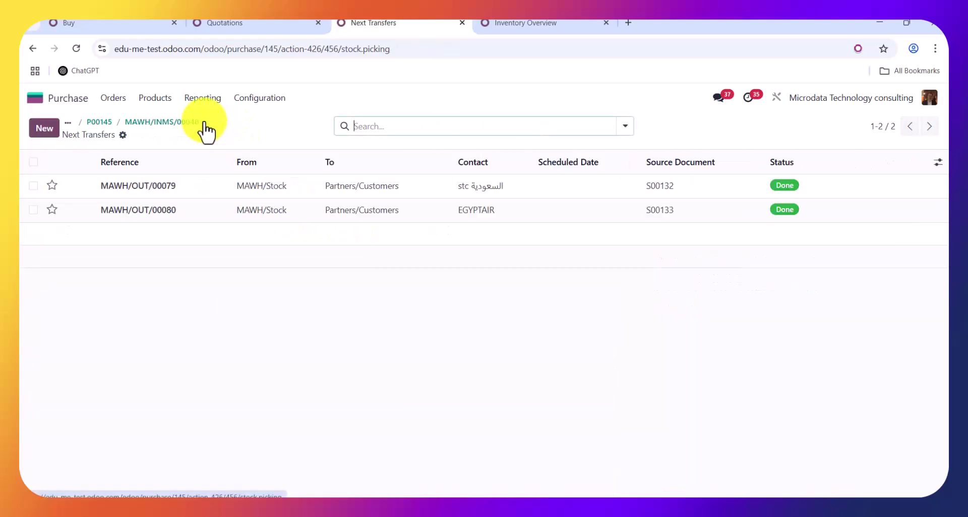
# Open the Buy route's rule for MAWH/Stock and examine its Propagation of Procurement Group setting
pyautogui.click(129, 30)
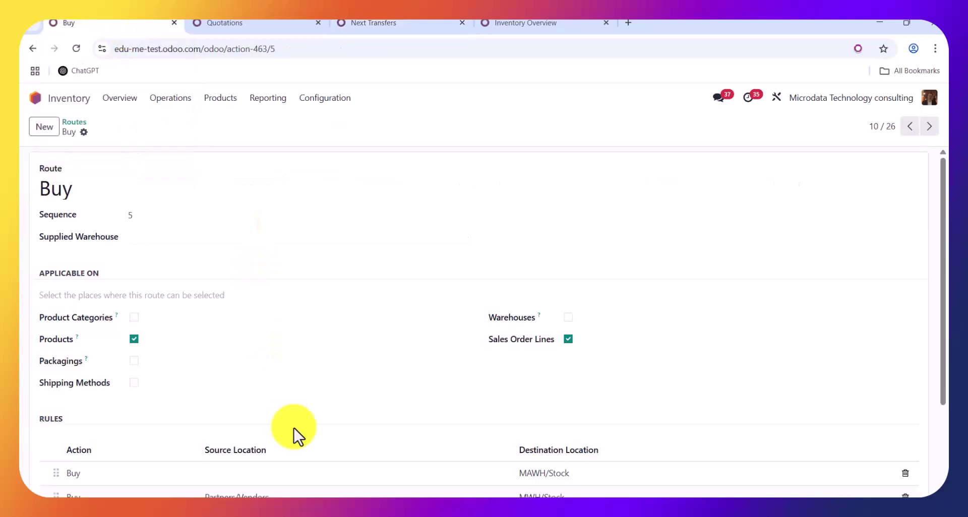
pyautogui.click(550, 471)
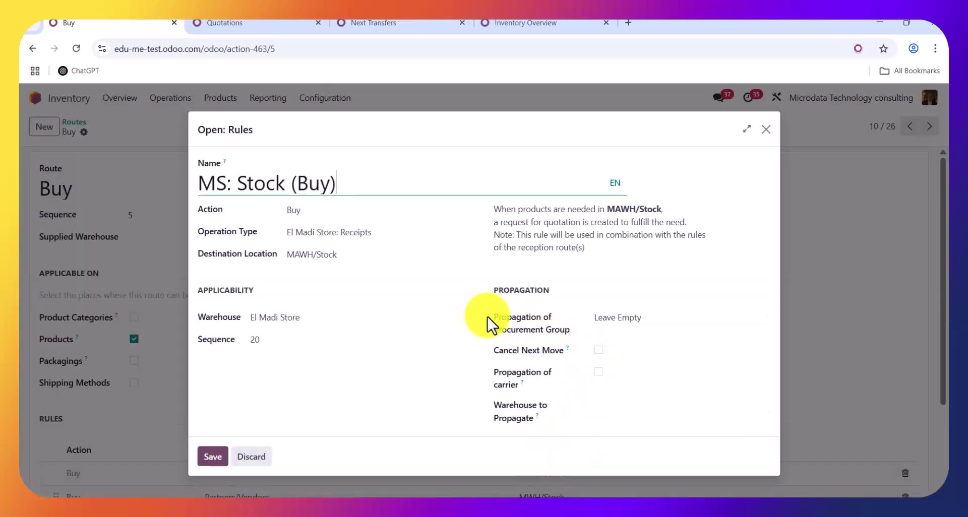
pyautogui.moveTo(493, 320); pyautogui.dragTo(522, 336)
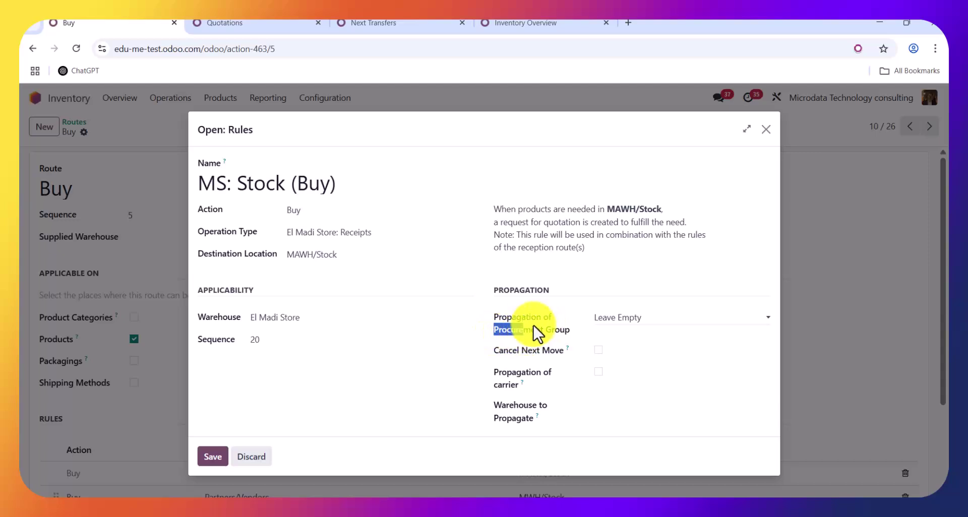